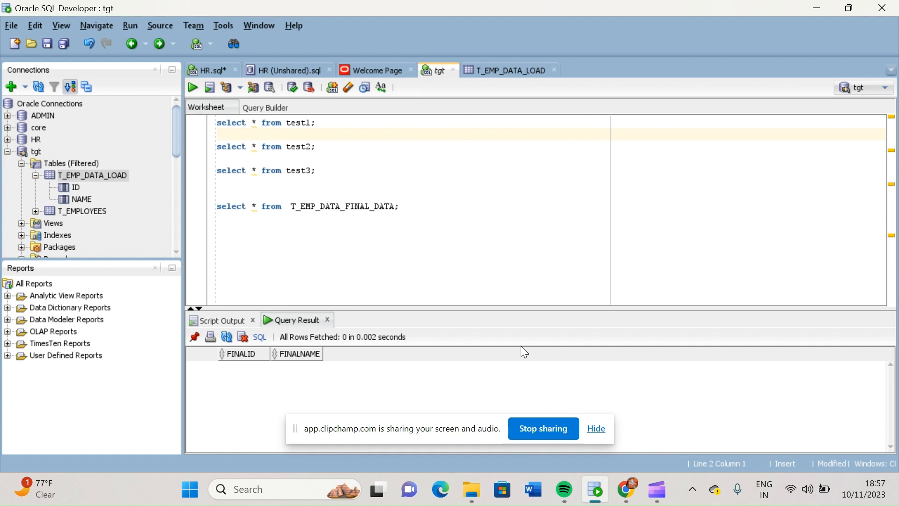
Run the select queries on test1, test2, test3 and T_EMP_DATA_FINAL_DATA one at a time to view each table's rows
{"action": "double_click", "coordinate": [301, 123]}
{"action": "left_click", "coordinate": [335, 128]}
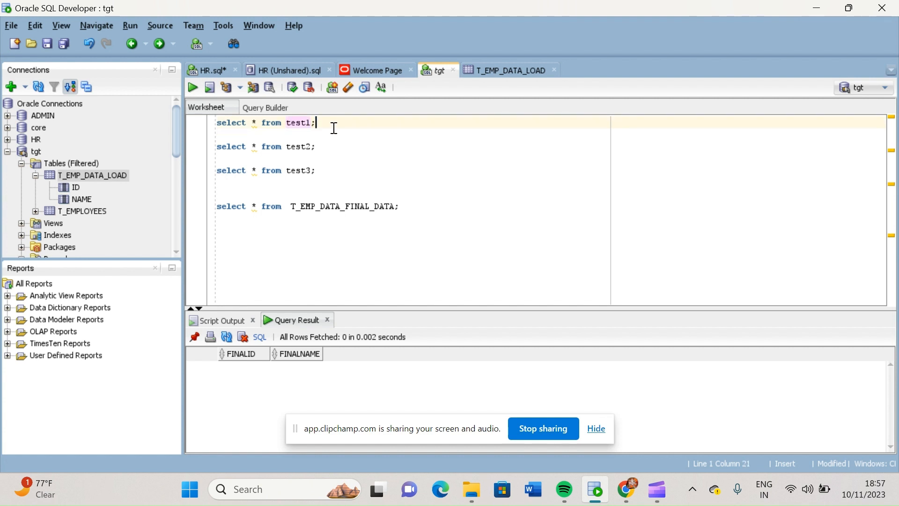
{"action": "key", "text": "ctrl+Return"}
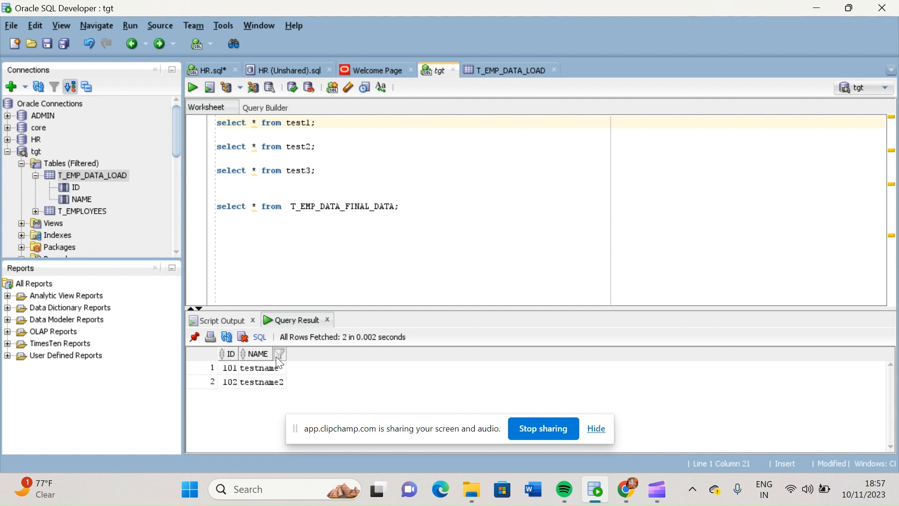
{"action": "left_click", "coordinate": [338, 149]}
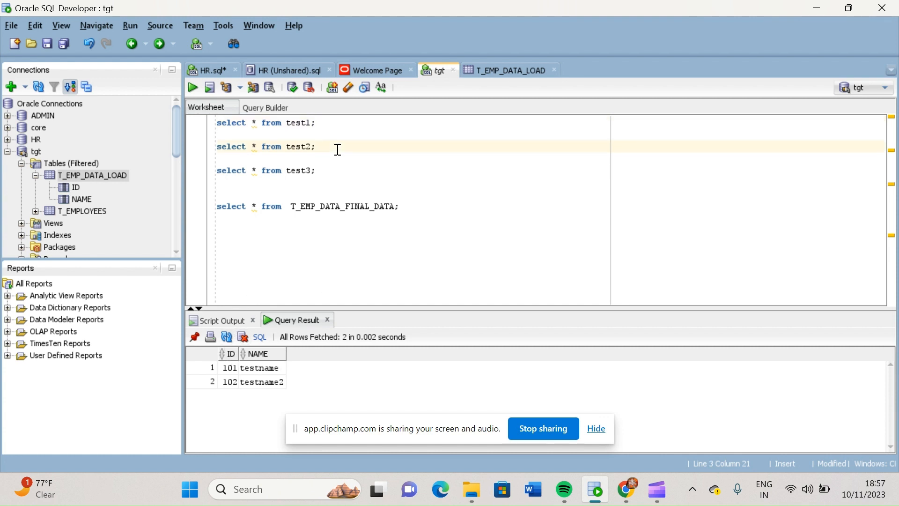
{"action": "key", "text": "ctrl+Return"}
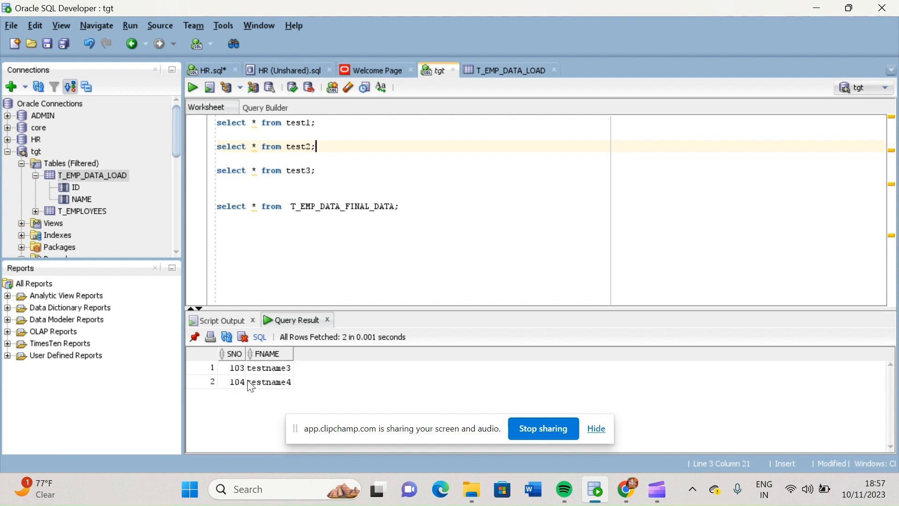
{"action": "left_click", "coordinate": [326, 173]}
{"action": "key", "text": "ctrl+Return"}
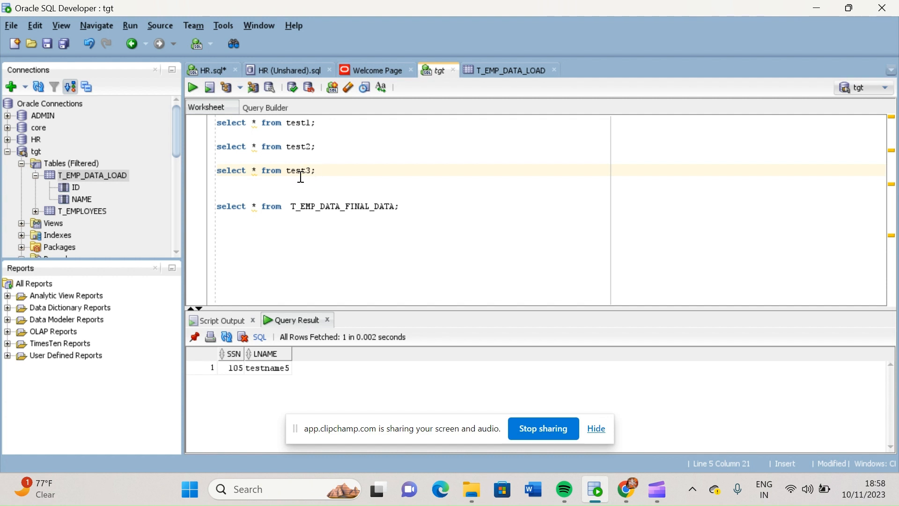
{"action": "key", "text": "ctrl+Return"}
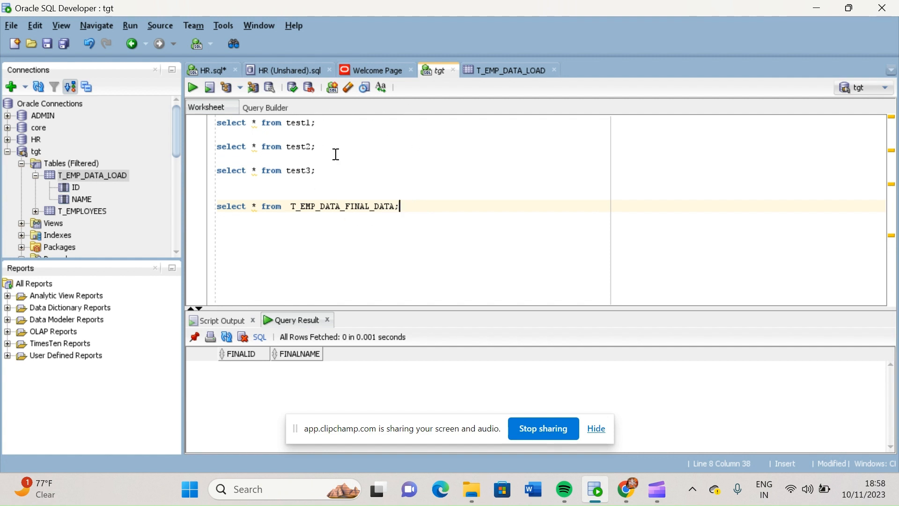
{"action": "left_click", "coordinate": [318, 171]}
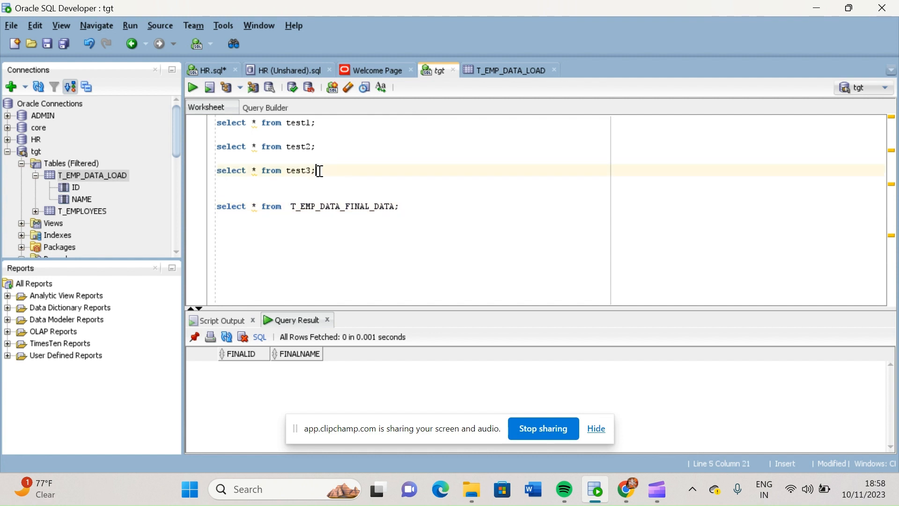
{"action": "left_click_drag", "start_coordinate": [320, 172], "coordinate": [222, 123]}
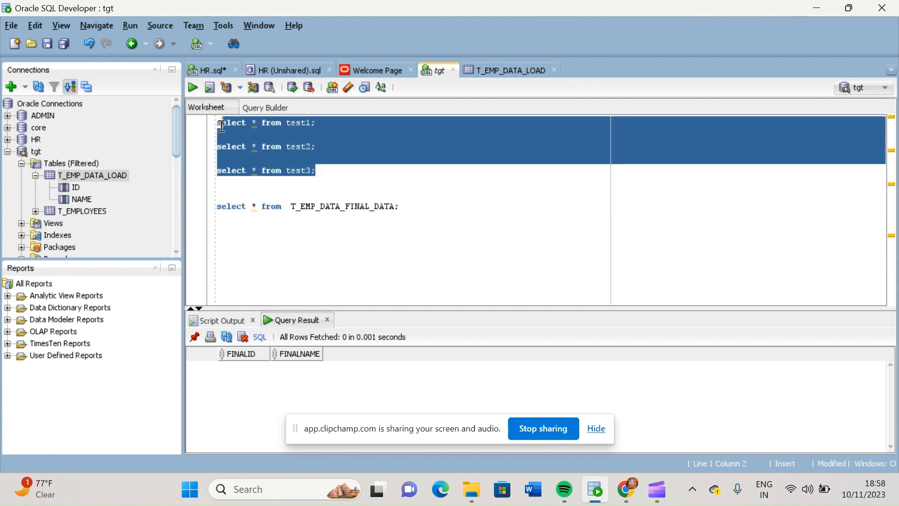
{"action": "left_click", "coordinate": [336, 173]}
{"action": "left_click_drag", "start_coordinate": [336, 173], "coordinate": [223, 123]}
{"action": "left_click", "coordinate": [321, 170]}
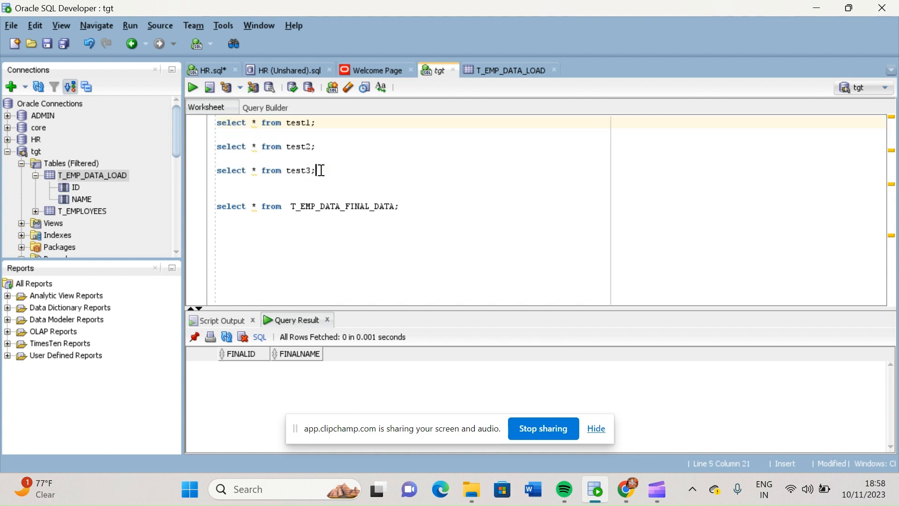
{"action": "left_click_drag", "start_coordinate": [321, 170], "coordinate": [214, 126]}
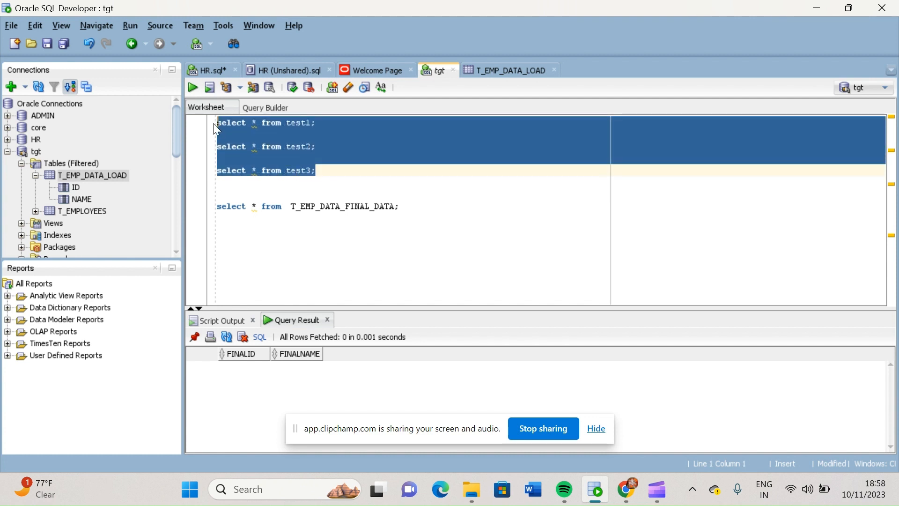
{"action": "left_click", "coordinate": [323, 170]}
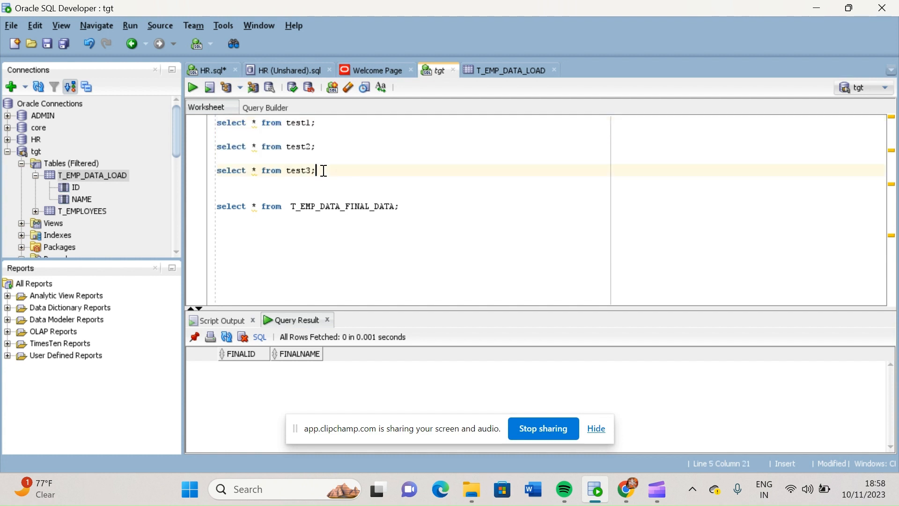
{"action": "left_click_drag", "start_coordinate": [323, 170], "coordinate": [211, 119]}
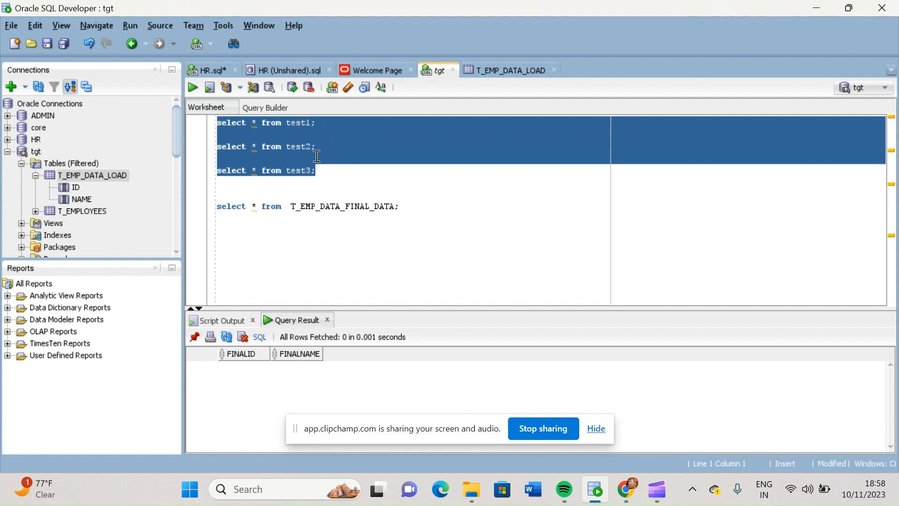
{"action": "double_click", "coordinate": [351, 206]}
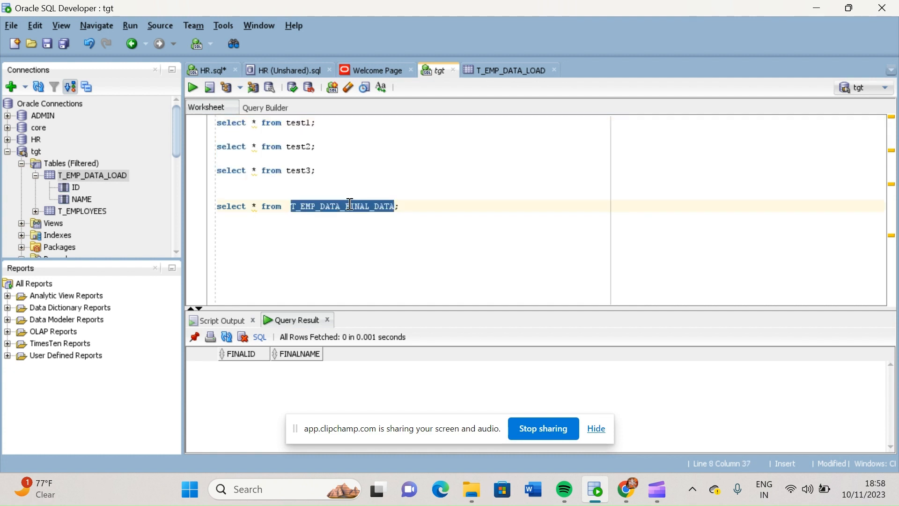
{"action": "double_click", "coordinate": [305, 170]}
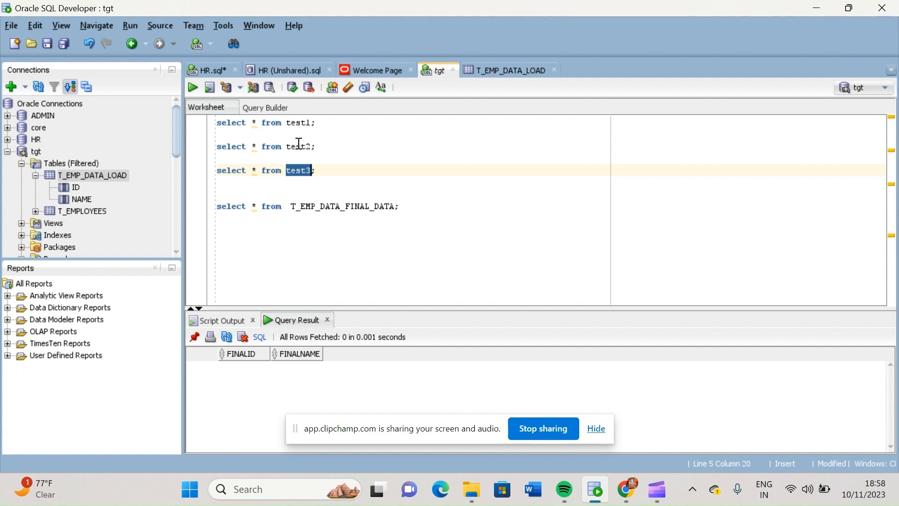
Query test1, test2 and test3 again in turn, and select the T_EMP_DATA_FINAL_DATA table name in the last query
{"action": "left_click", "coordinate": [328, 122]}
{"action": "key", "text": "ctrl+Return"}
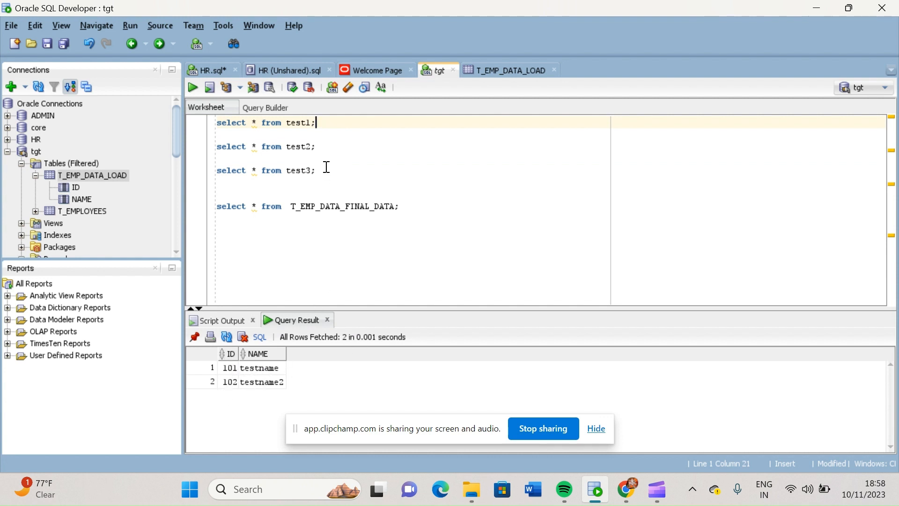
{"action": "key", "text": "ctrl+Return"}
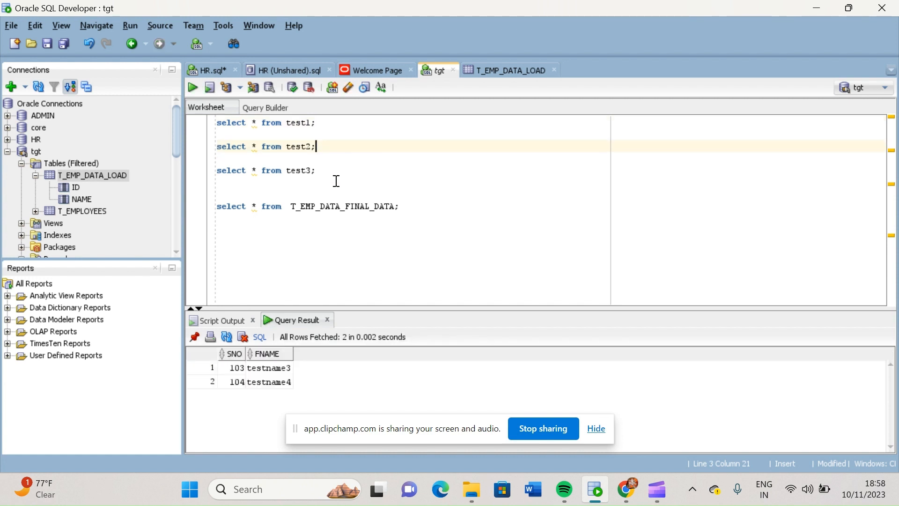
{"action": "key", "text": "ctrl+Return"}
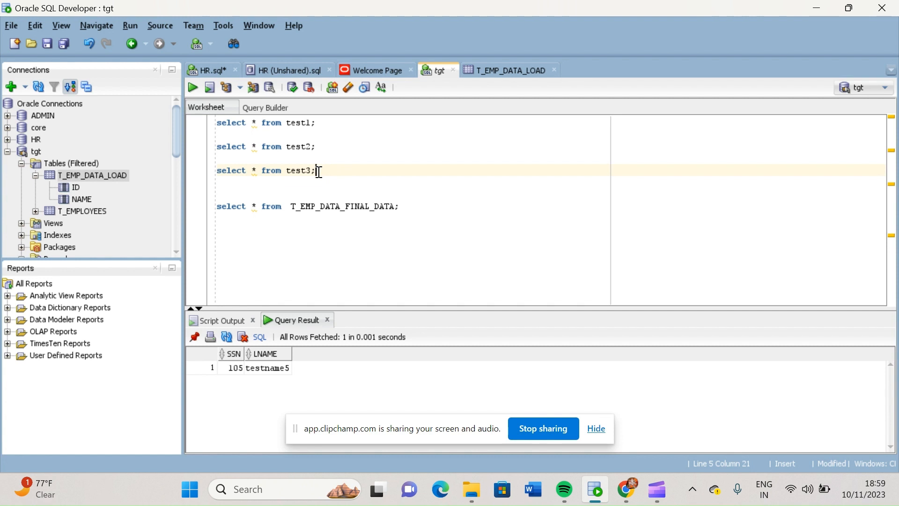
{"action": "double_click", "coordinate": [327, 206]}
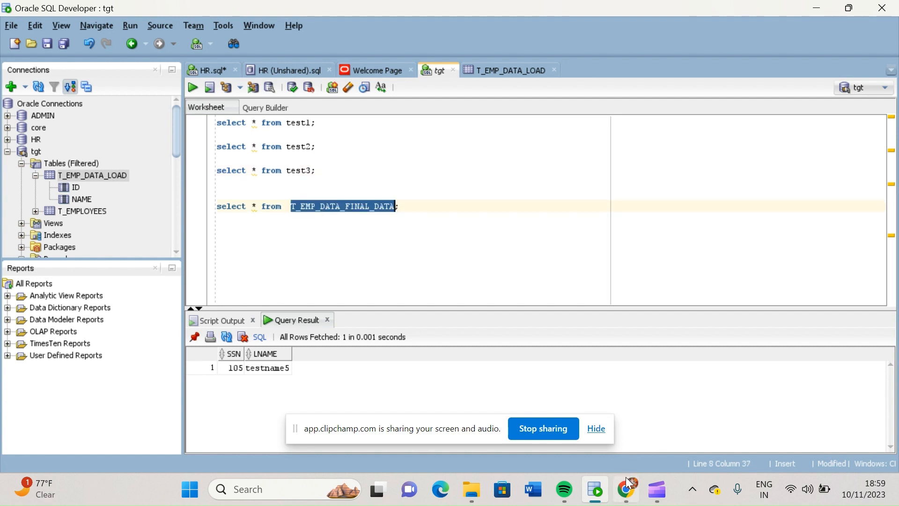
Switch to Informatica Data Integration in Chrome, refresh the jobs list and open the details of the m_data_load-1 job
{"action": "left_click", "coordinate": [630, 494]}
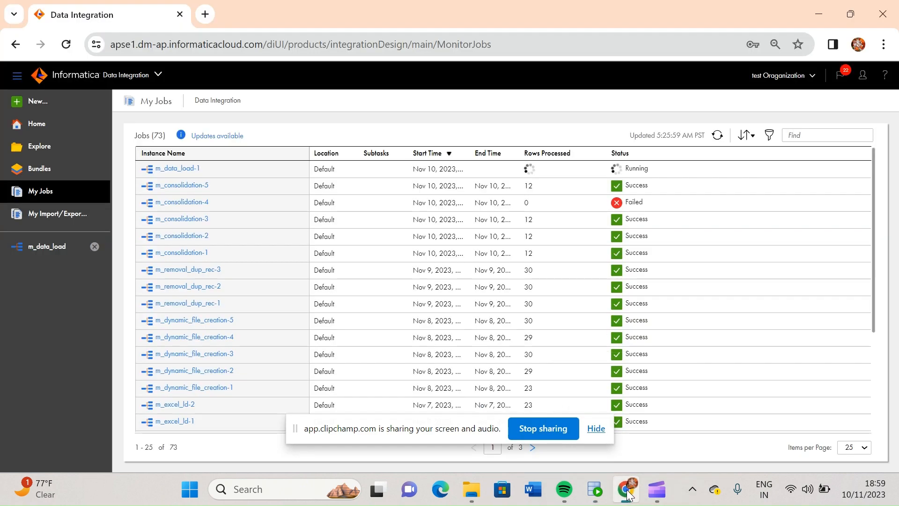
{"action": "left_click", "coordinate": [718, 136]}
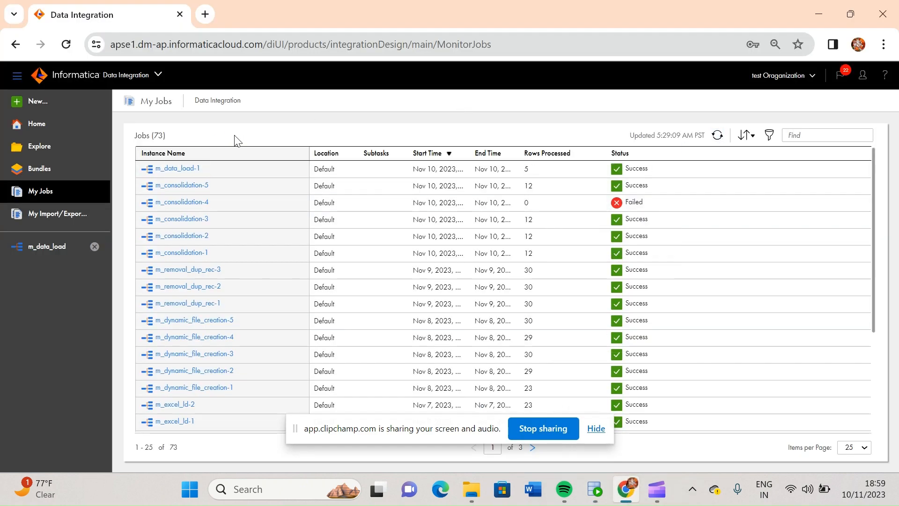
{"action": "left_click", "coordinate": [173, 169]}
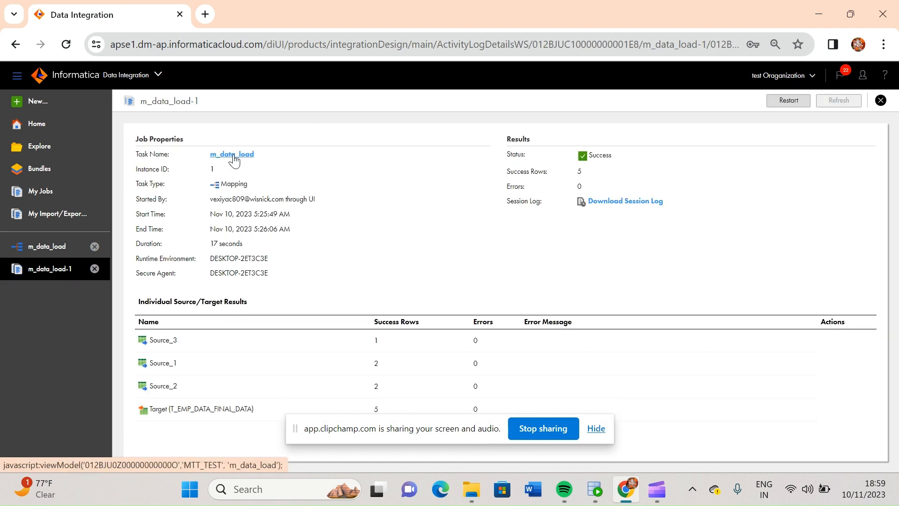
Open the m_data_load mapping from the job's task name and show its full design canvas with the validation results closed
{"action": "left_click", "coordinate": [234, 157]}
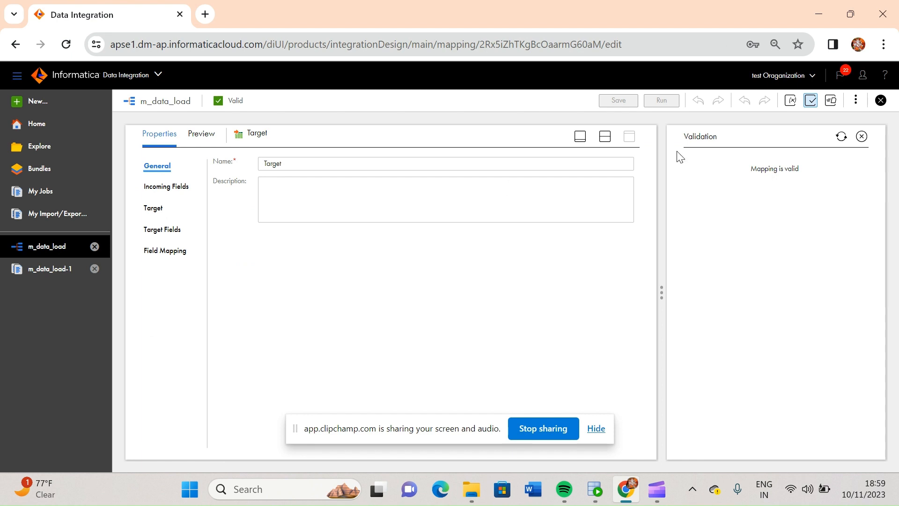
{"action": "left_click", "coordinate": [579, 136]}
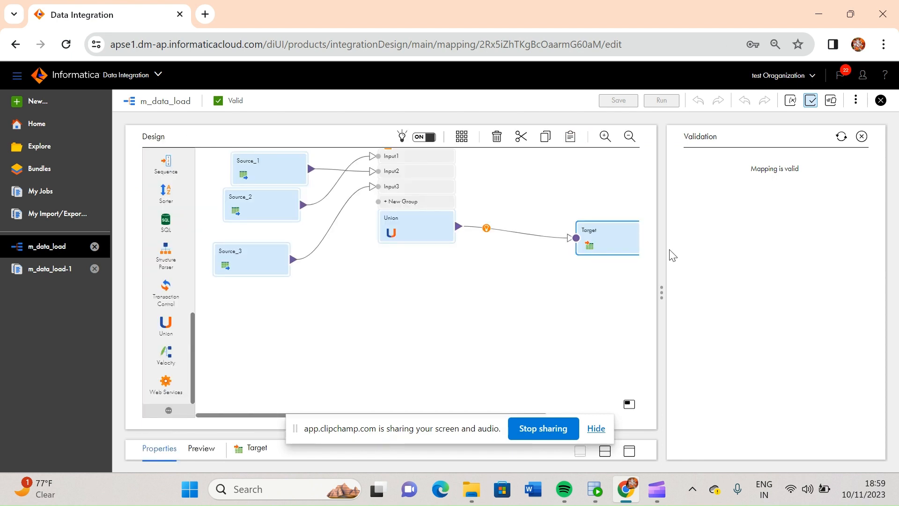
{"action": "left_click", "coordinate": [861, 137]}
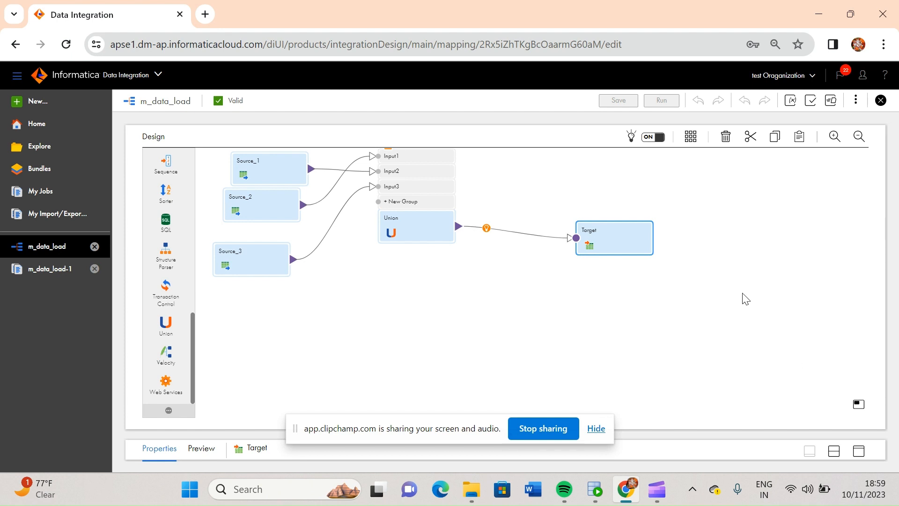
{"action": "left_click_drag", "start_coordinate": [432, 430], "coordinate": [566, 414]}
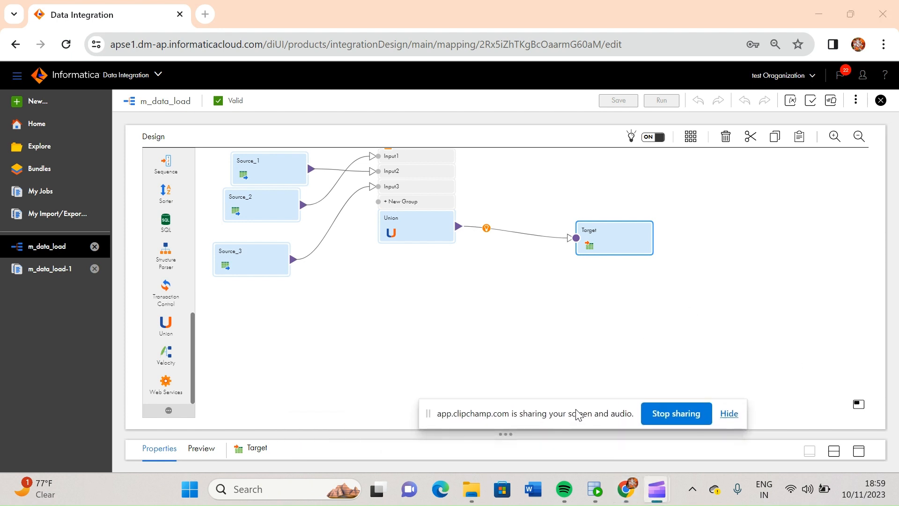
Move the Source_2 transformation slightly lower on the canvas, between Source_1 and Source_3
{"action": "left_click", "coordinate": [259, 167]}
{"action": "left_click_drag", "start_coordinate": [249, 209], "coordinate": [249, 216]}
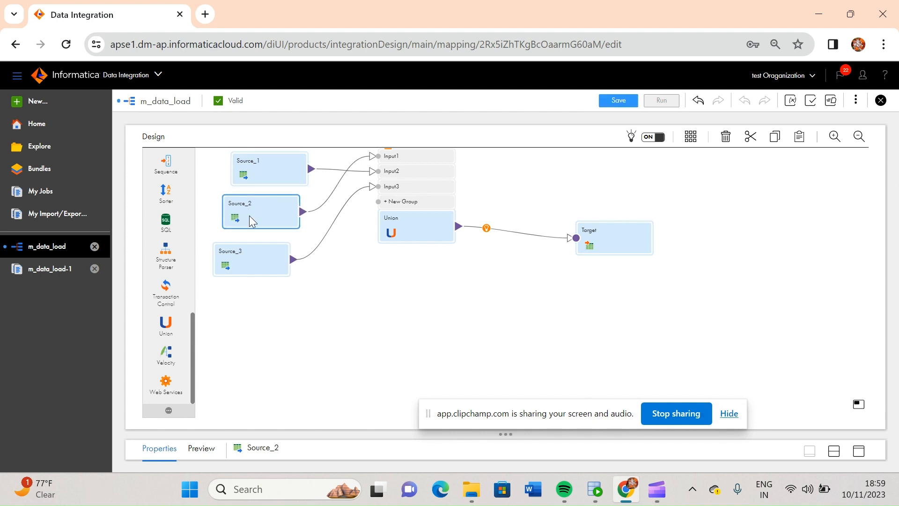
{"action": "left_click_drag", "start_coordinate": [192, 344], "coordinate": [199, 181]}
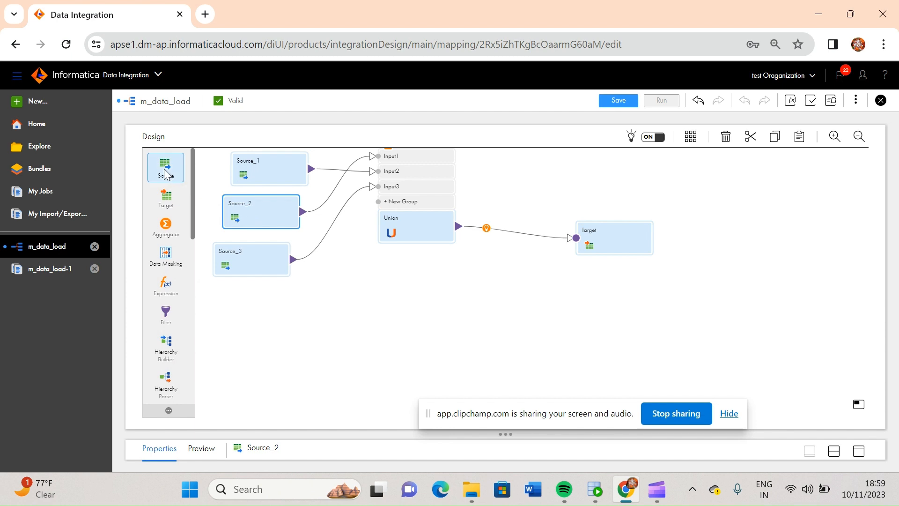
Examine the connection and source object settings of Source_1, and return to the mapping canvas
{"action": "left_click", "coordinate": [268, 170]}
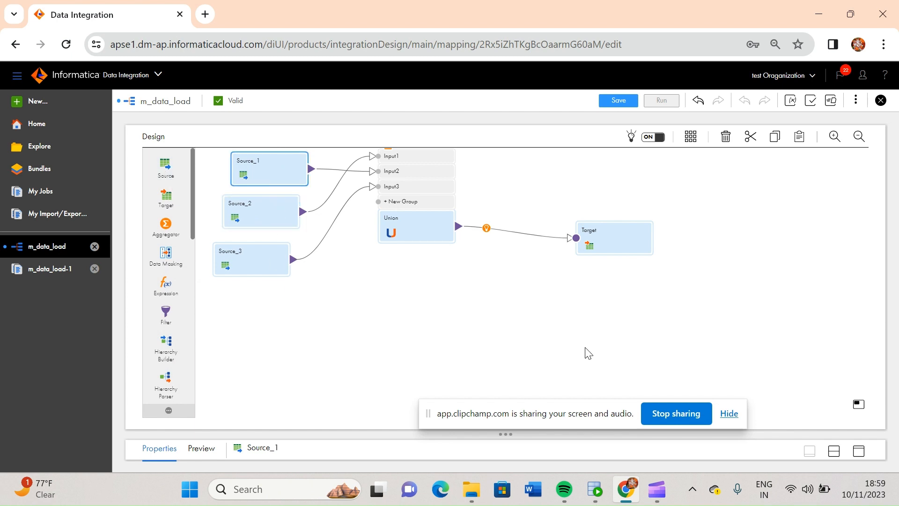
{"action": "left_click", "coordinate": [858, 450]}
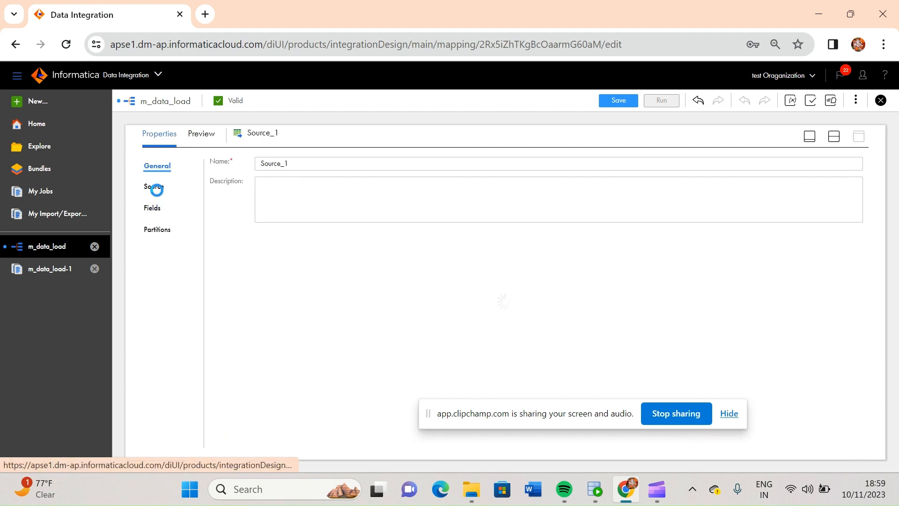
{"action": "left_click", "coordinate": [155, 186]}
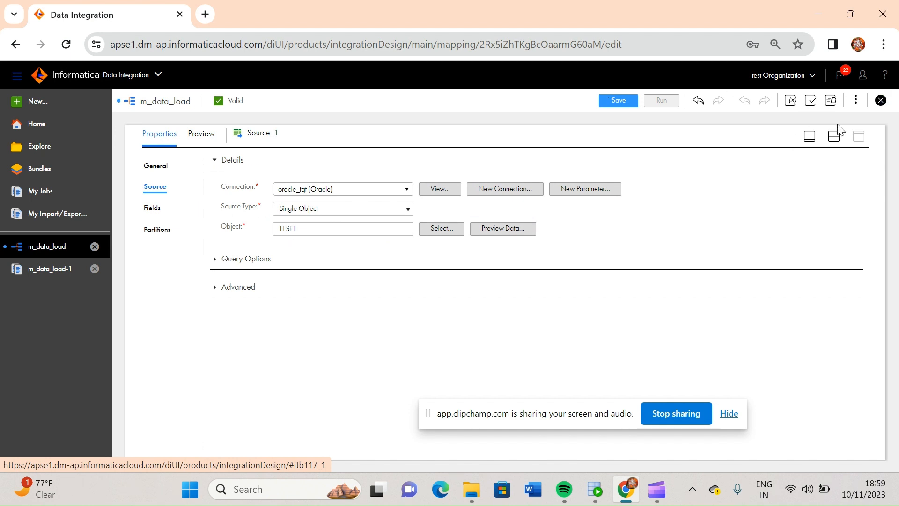
{"action": "left_click", "coordinate": [810, 136]}
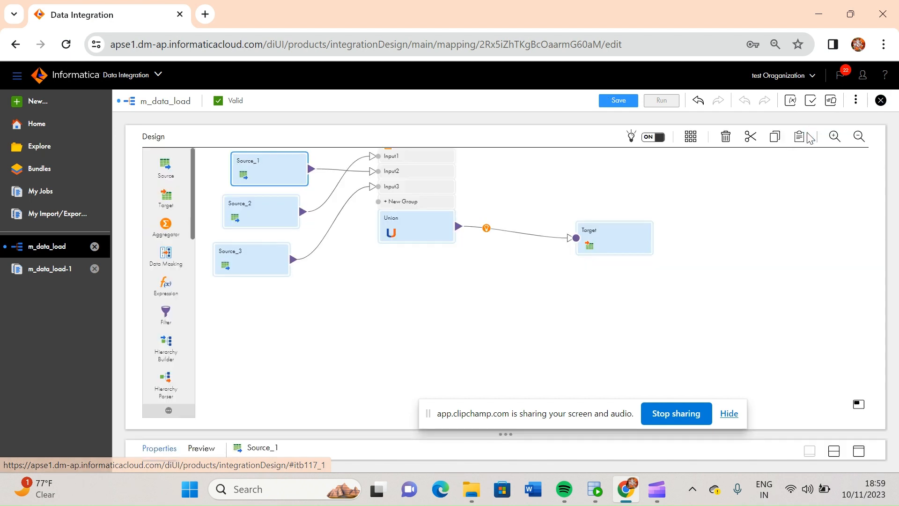
Examine the connection and source object settings of Source_2, return to the mapping canvas and select Source_3
{"action": "left_click", "coordinate": [266, 208]}
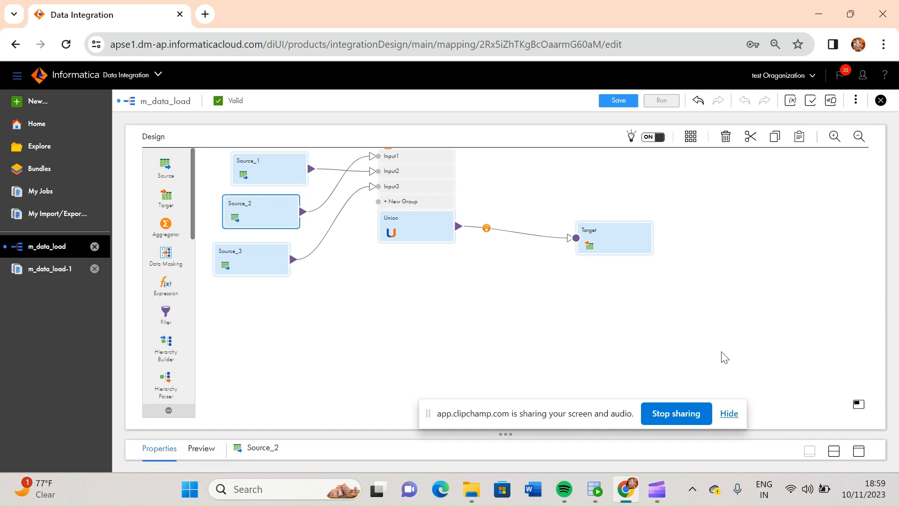
{"action": "left_click", "coordinate": [860, 454]}
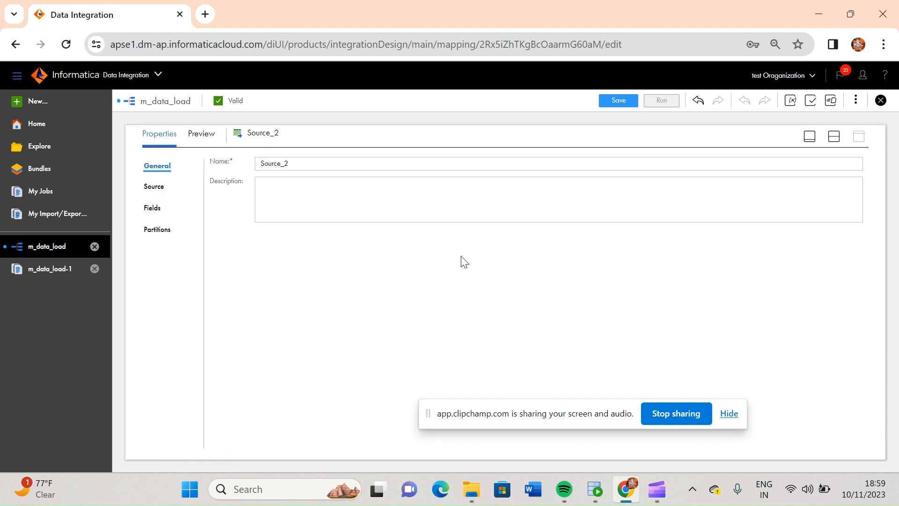
{"action": "left_click", "coordinate": [156, 192]}
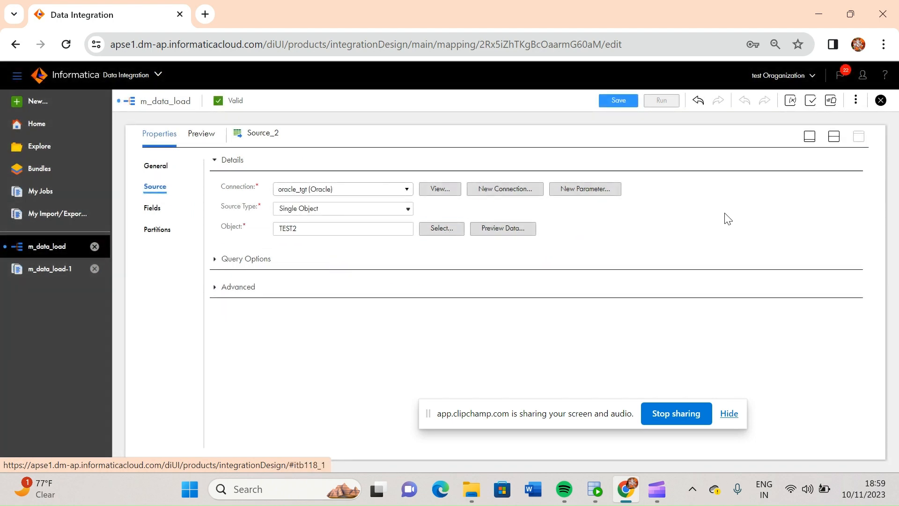
{"action": "left_click", "coordinate": [811, 136]}
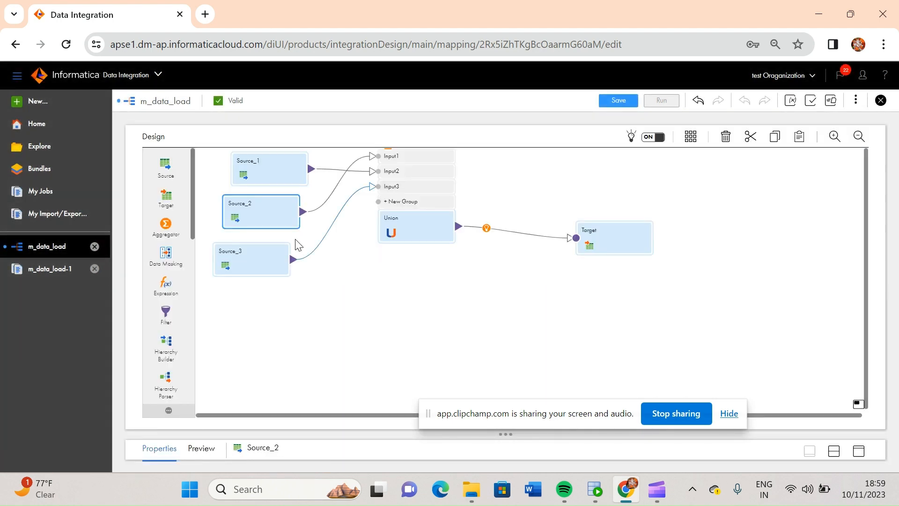
{"action": "left_click", "coordinate": [269, 255]}
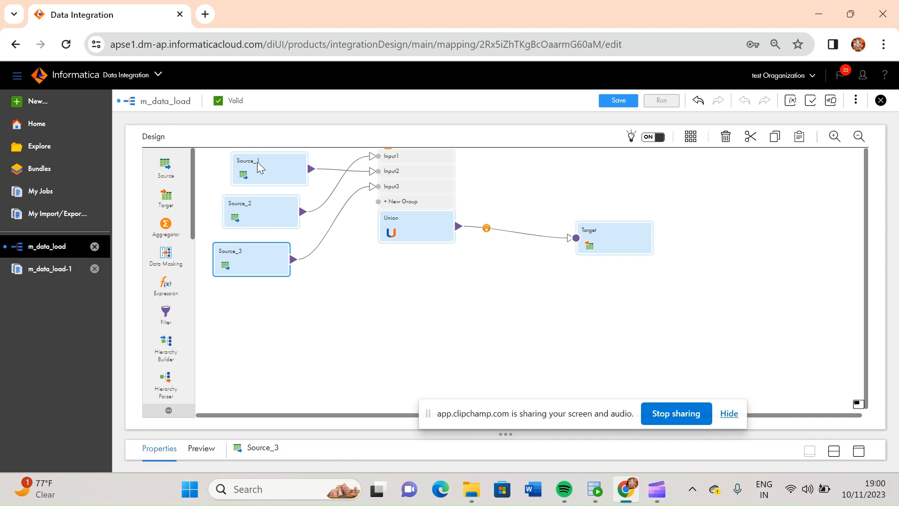
Review the select queries on test1, test2 and test3 in Oracle SQL Developer, and return to the m_data_load mapping
{"action": "left_click", "coordinate": [264, 172]}
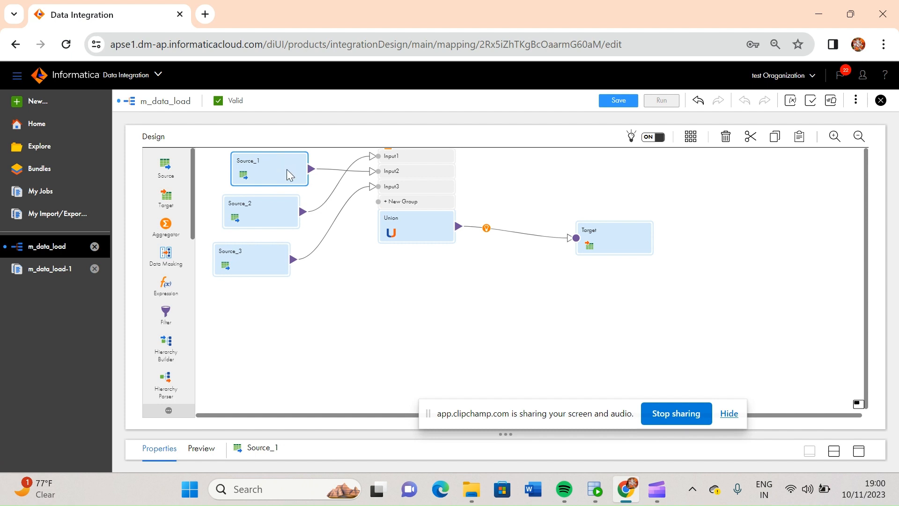
{"action": "left_click", "coordinate": [595, 489]}
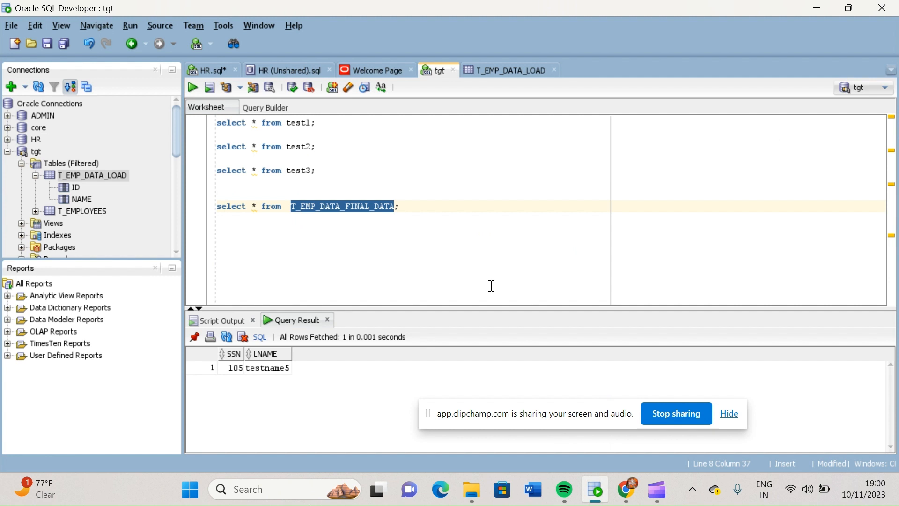
{"action": "left_click", "coordinate": [331, 174]}
{"action": "left_click_drag", "start_coordinate": [325, 172], "coordinate": [218, 121]}
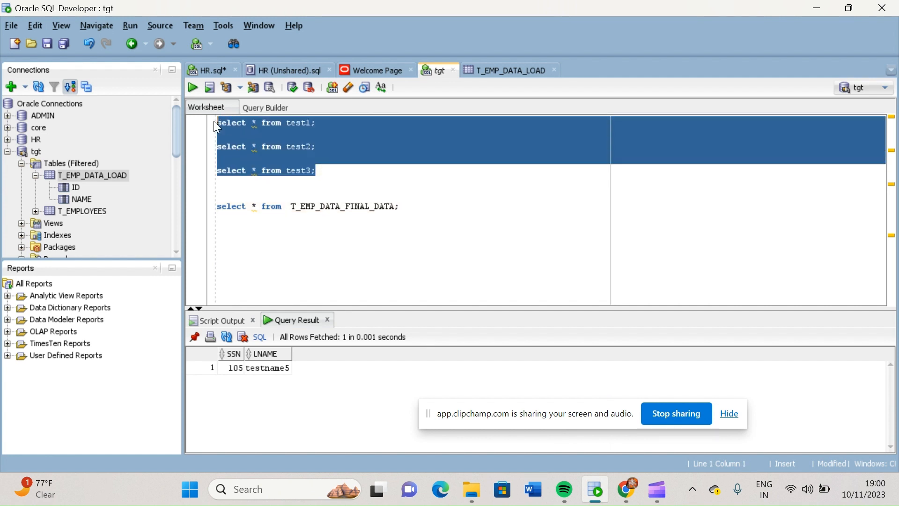
{"action": "left_click", "coordinate": [817, 8]}
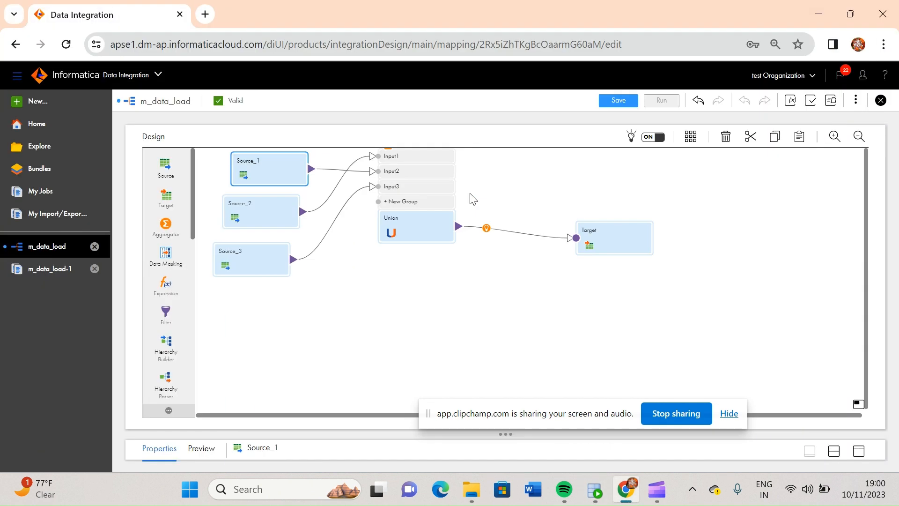
Review the mapping flow on the canvas by selecting each of the three sources and the Union transformation
{"action": "left_click", "coordinate": [252, 222]}
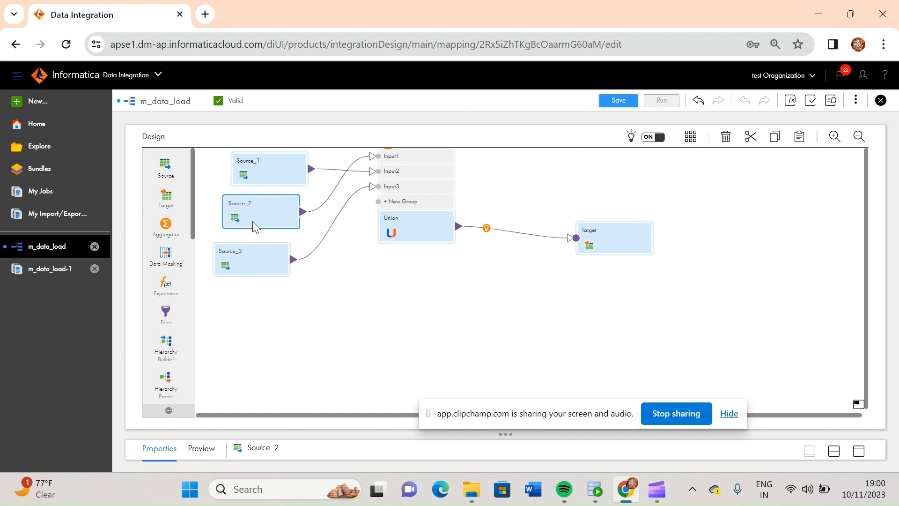
{"action": "left_click", "coordinate": [248, 263]}
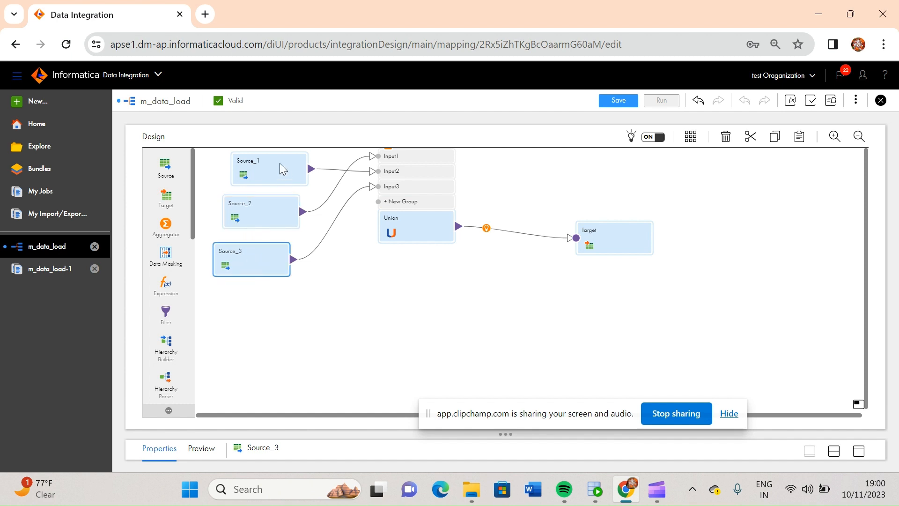
{"action": "left_click", "coordinate": [266, 162]}
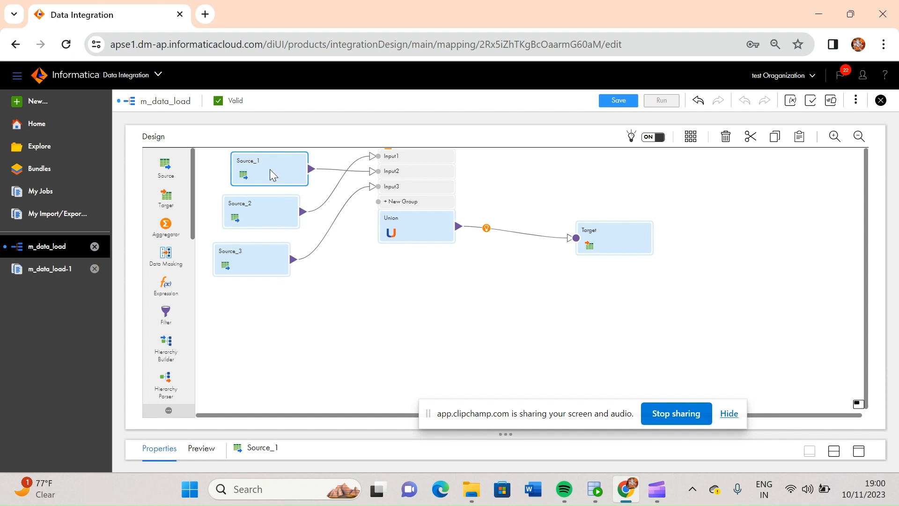
{"action": "left_click", "coordinate": [253, 209]}
{"action": "left_click", "coordinate": [246, 267]}
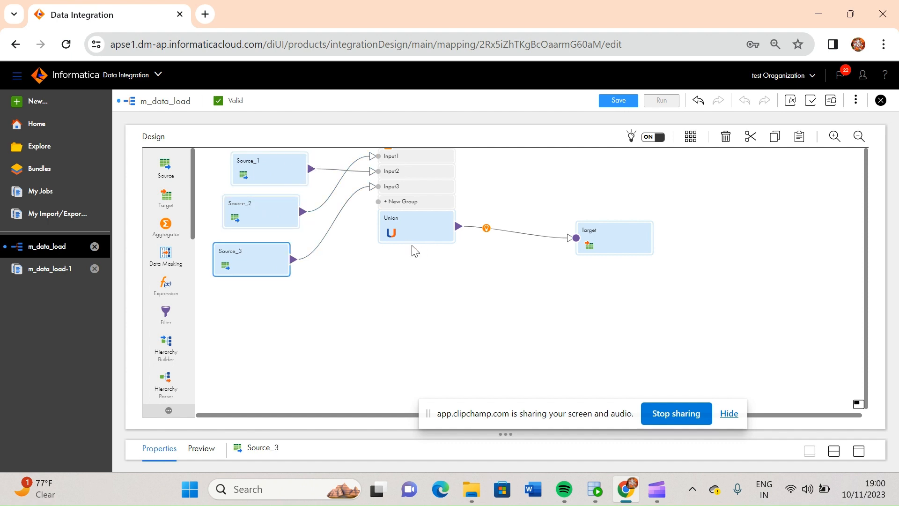
{"action": "left_click", "coordinate": [425, 230]}
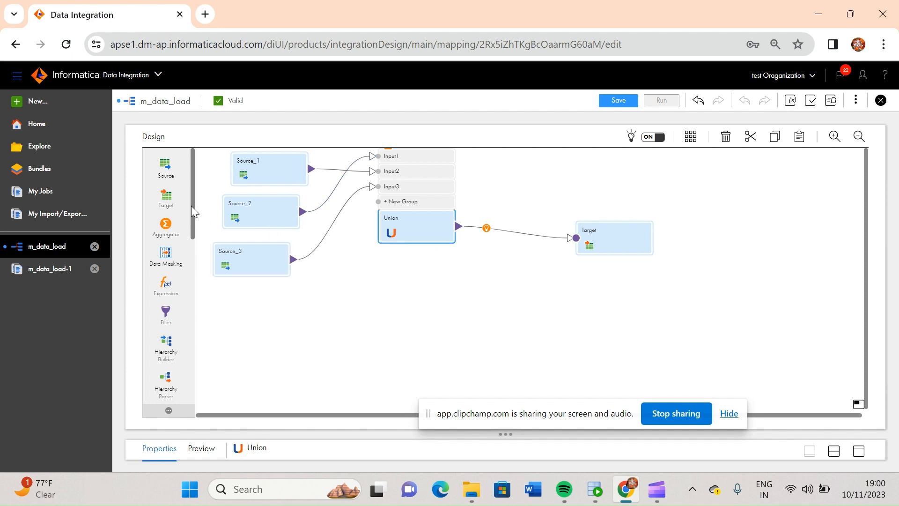
Add a second Union transformation below the existing one and expand its input groups
{"action": "left_click_drag", "start_coordinate": [192, 207], "coordinate": [194, 396]}
{"action": "left_click_drag", "start_coordinate": [171, 333], "coordinate": [369, 316]}
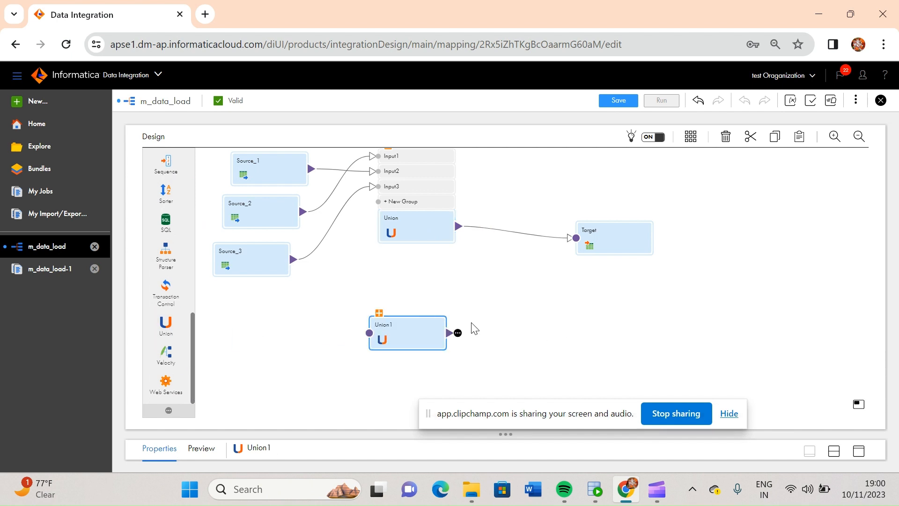
{"action": "left_click", "coordinate": [380, 313]}
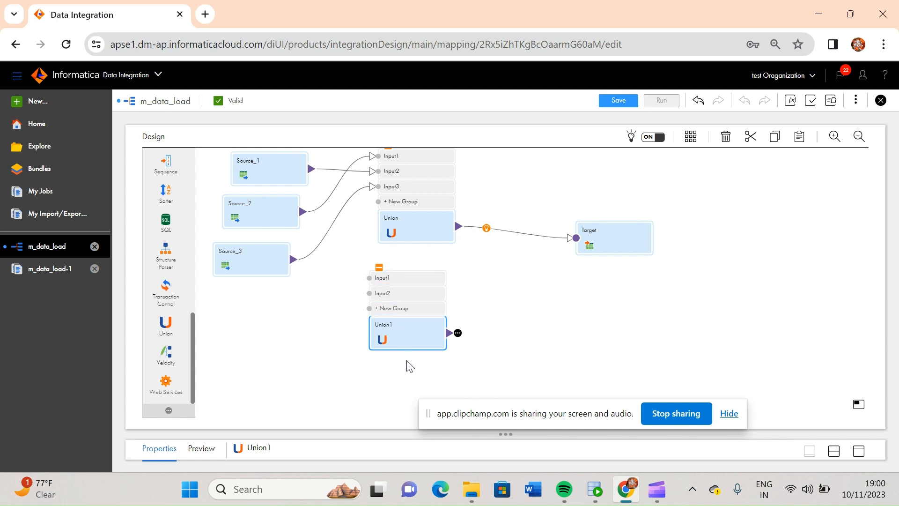
Examine the incoming field rules of the second Union transformation for its input groups
{"action": "left_click", "coordinate": [861, 453]}
{"action": "left_click", "coordinate": [833, 138]}
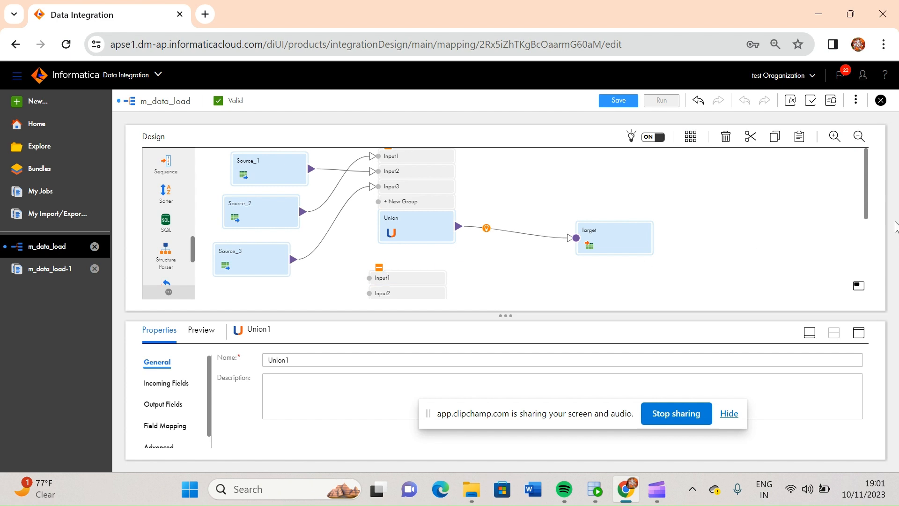
{"action": "left_click_drag", "start_coordinate": [866, 187], "coordinate": [866, 232]}
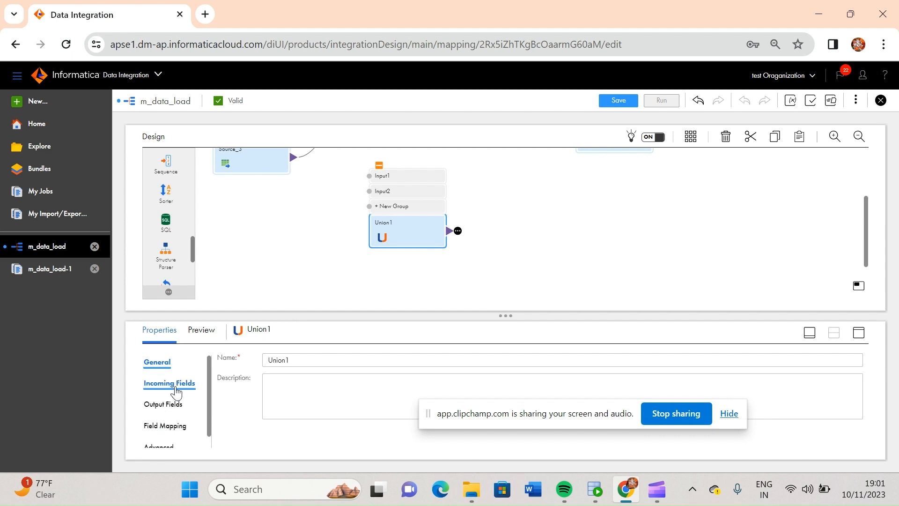
{"action": "left_click", "coordinate": [178, 388]}
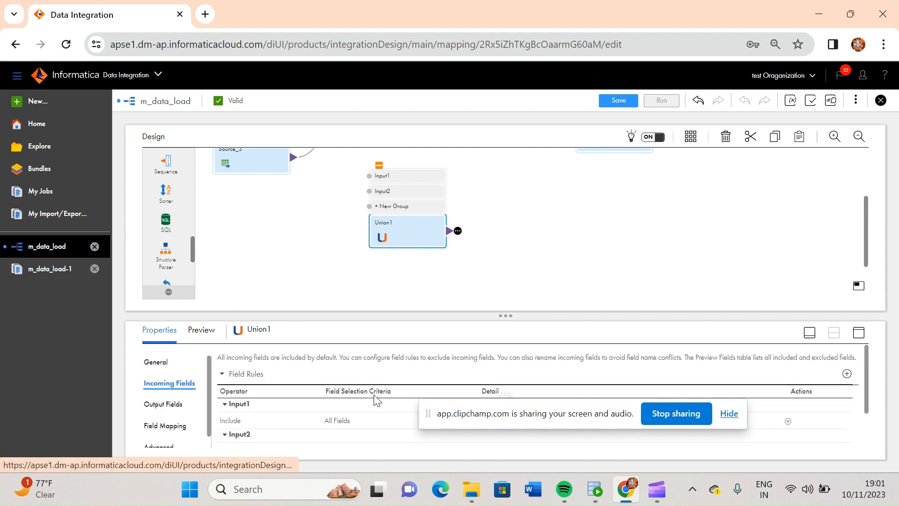
{"action": "left_click_drag", "start_coordinate": [486, 414], "coordinate": [492, 500]}
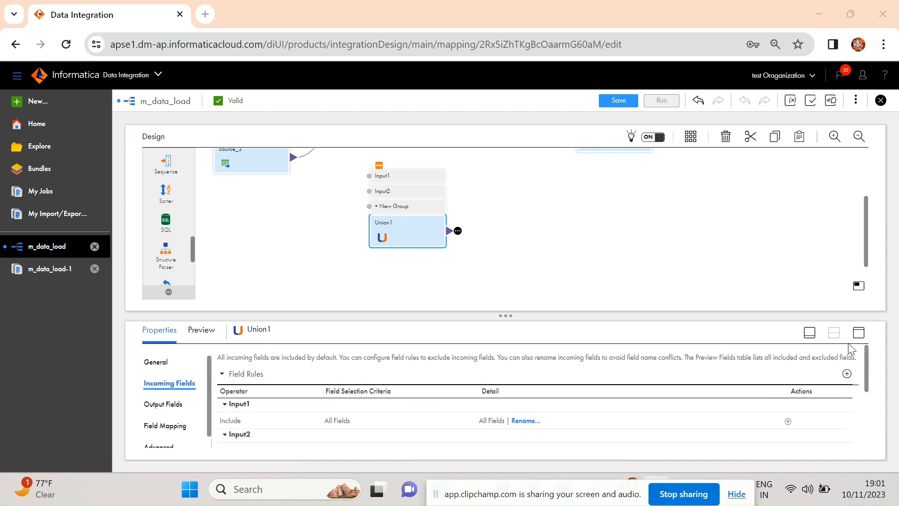
{"action": "left_click_drag", "start_coordinate": [870, 366], "coordinate": [869, 380]}
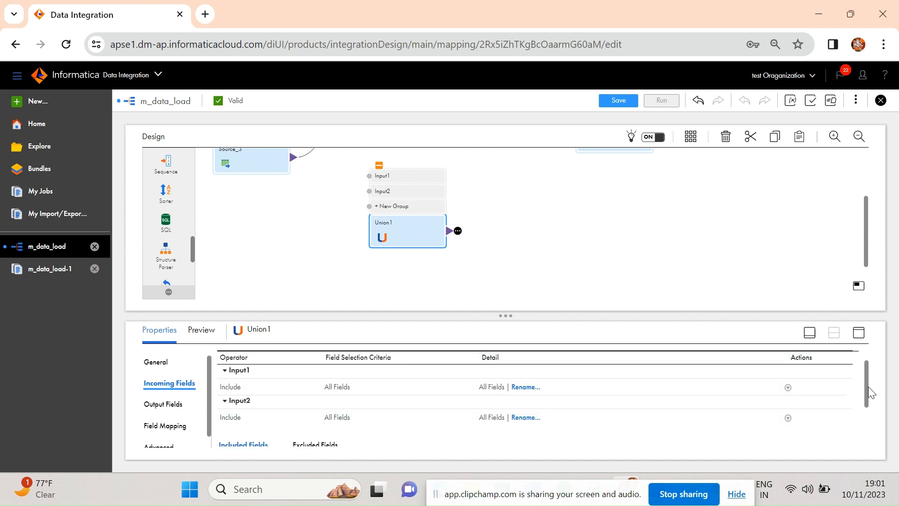
{"action": "left_click_drag", "start_coordinate": [870, 393], "coordinate": [869, 363]}
Add two new input groups, Input3 and Input4, to the second Union transformation
{"action": "left_click", "coordinate": [847, 374]}
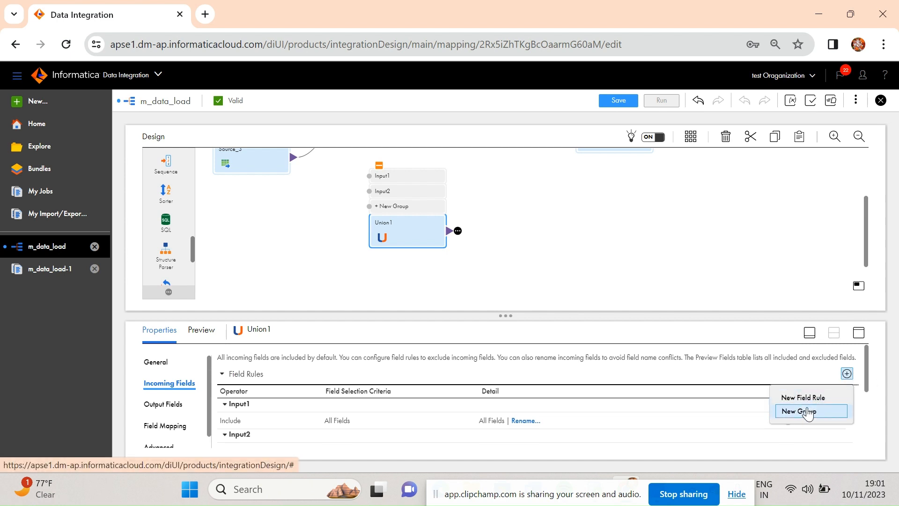
{"action": "left_click", "coordinate": [807, 412]}
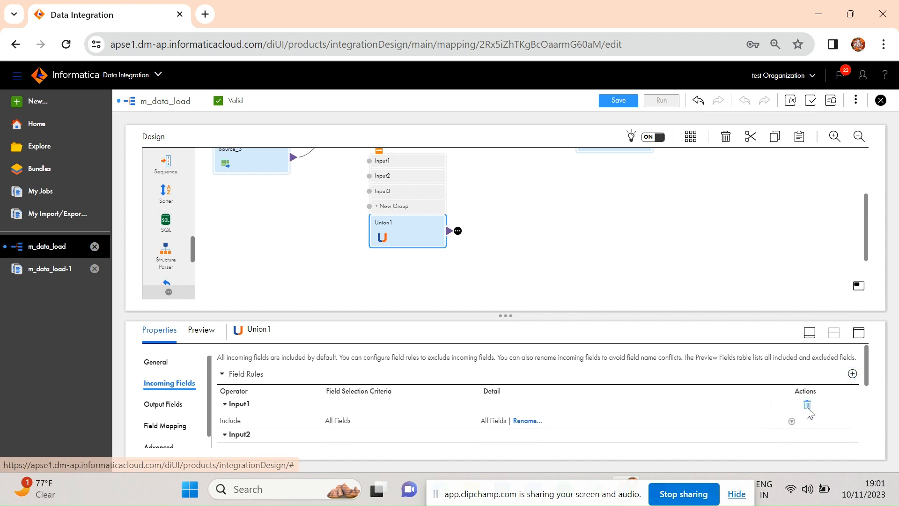
{"action": "left_click", "coordinate": [853, 375]}
{"action": "left_click", "coordinate": [810, 410]}
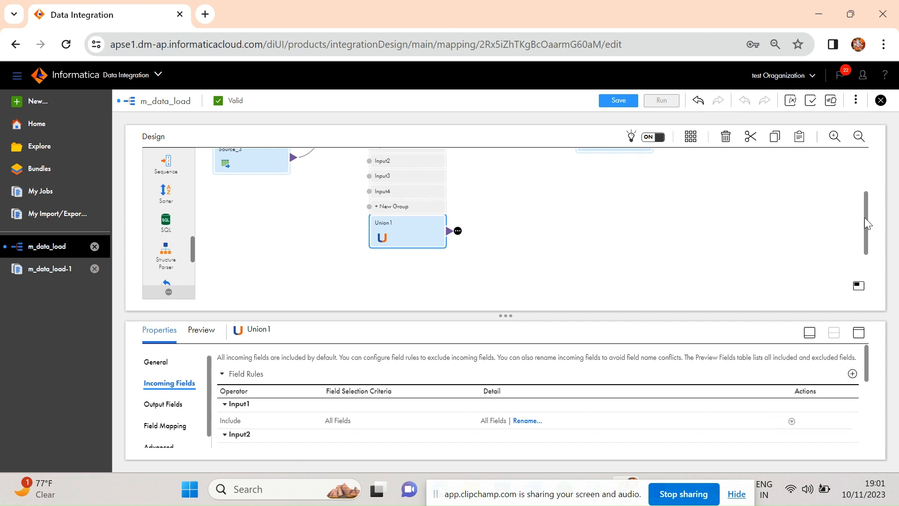
Delete the second Union transformation from the mapping and confirm the deletion
{"action": "left_click_drag", "start_coordinate": [864, 227], "coordinate": [864, 203]}
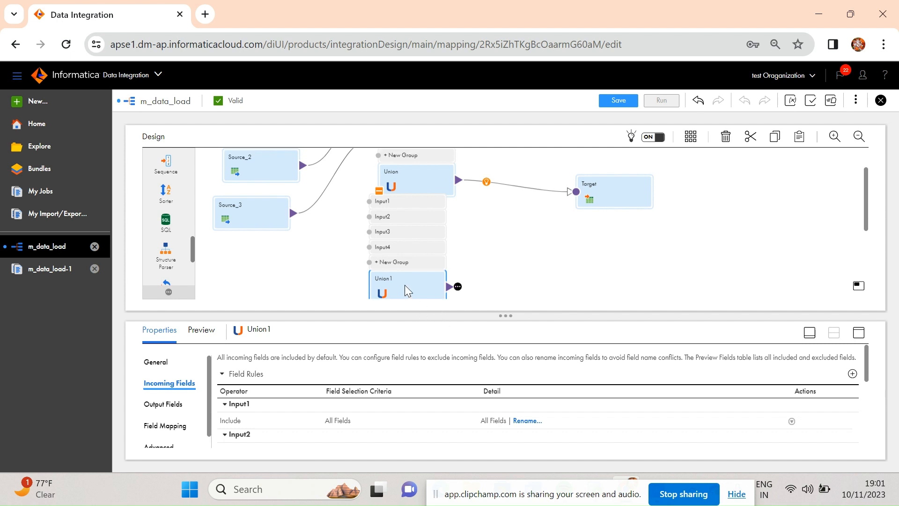
{"action": "left_click", "coordinate": [727, 137]}
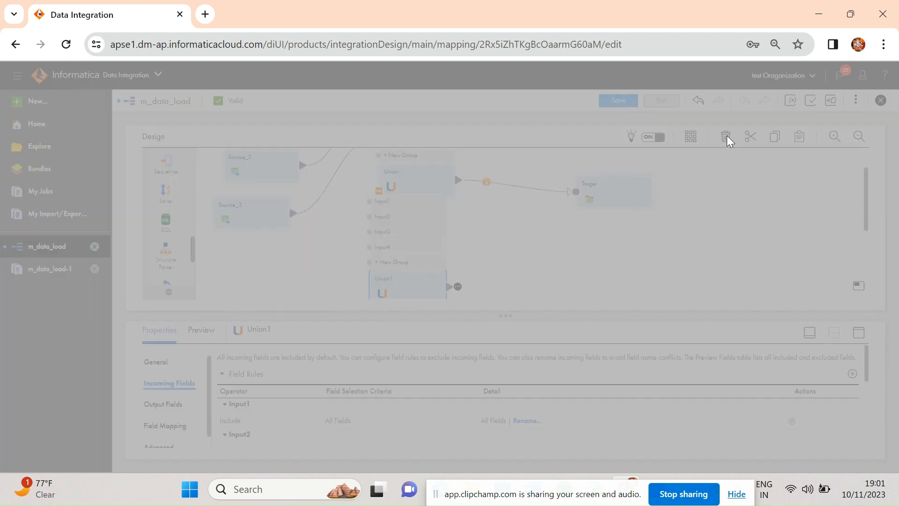
{"action": "left_click", "coordinate": [485, 296]}
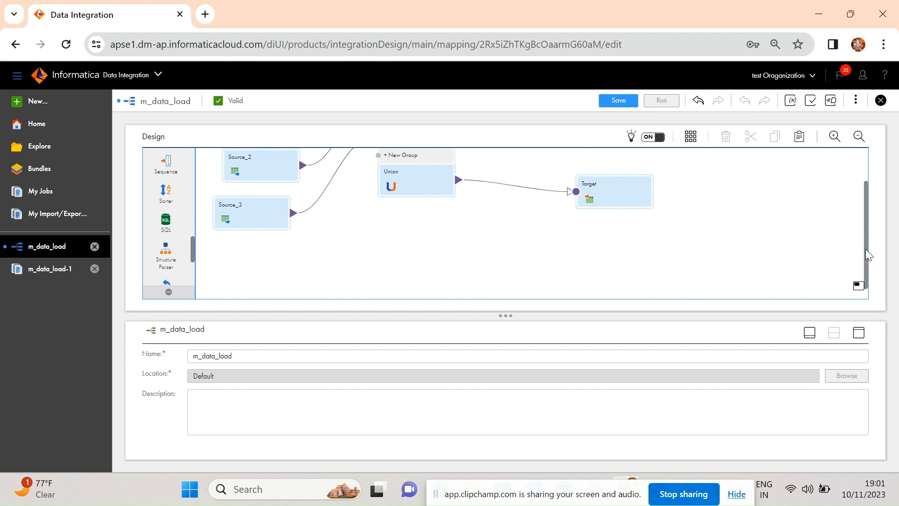
Examine the incoming fields of all input groups and the output fields of the original Union transformation
{"action": "left_click_drag", "start_coordinate": [865, 249], "coordinate": [864, 201]}
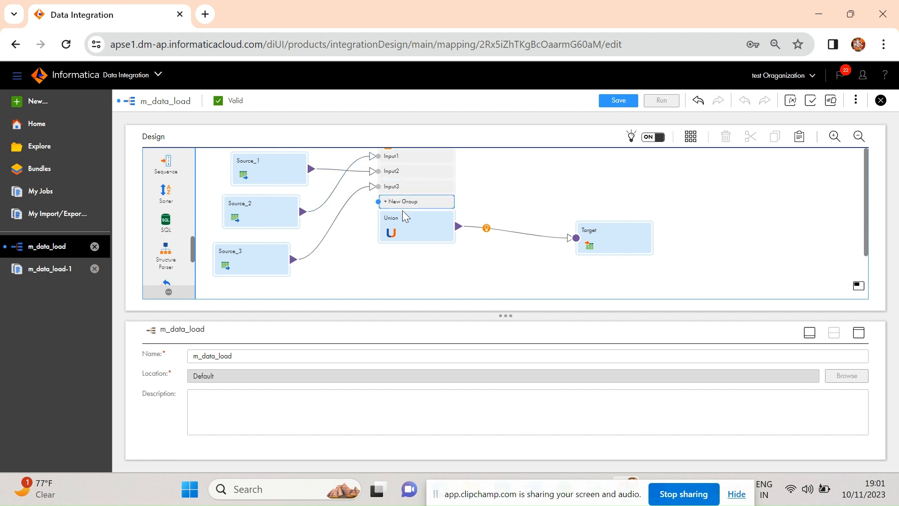
{"action": "left_click", "coordinate": [408, 228]}
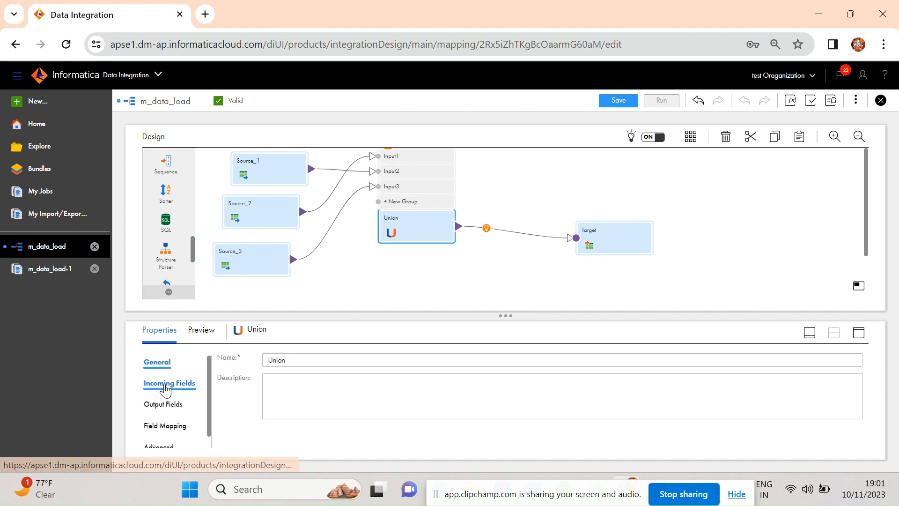
{"action": "left_click", "coordinate": [166, 386]}
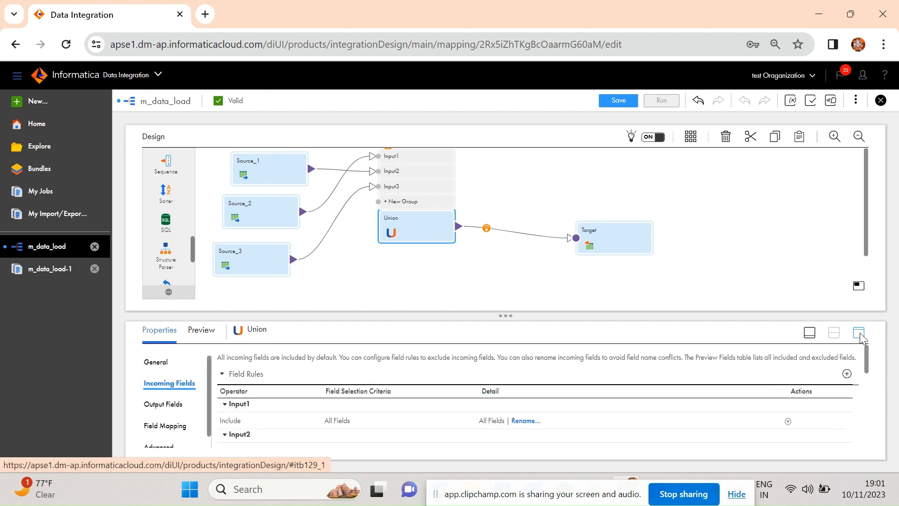
{"action": "left_click", "coordinate": [859, 333]}
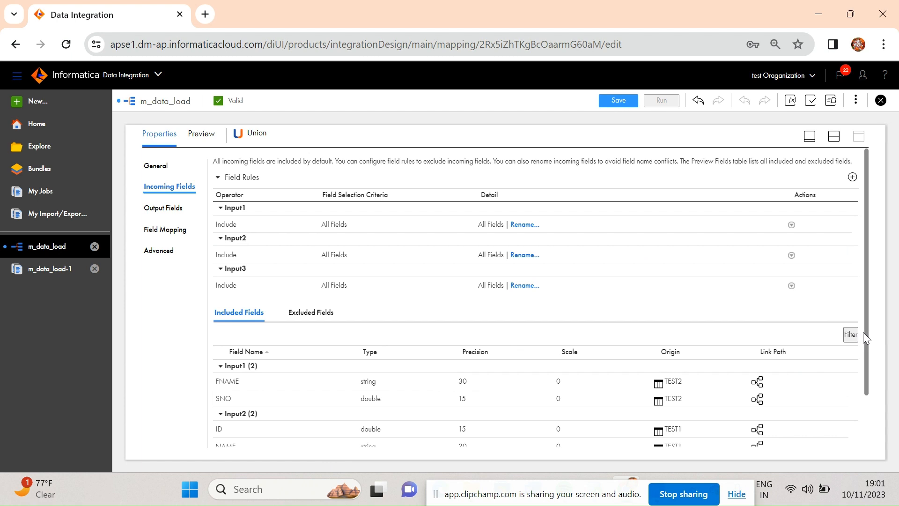
{"action": "left_click_drag", "start_coordinate": [864, 355], "coordinate": [868, 413]}
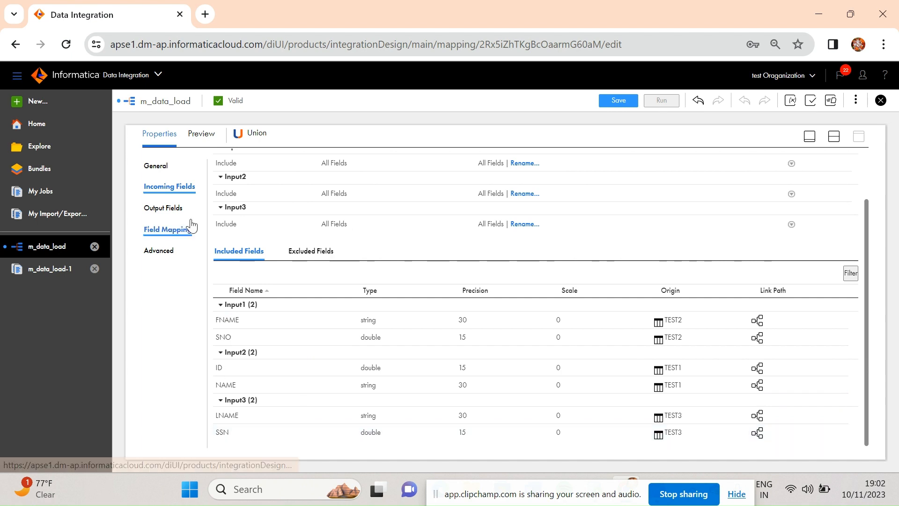
{"action": "left_click", "coordinate": [178, 214]}
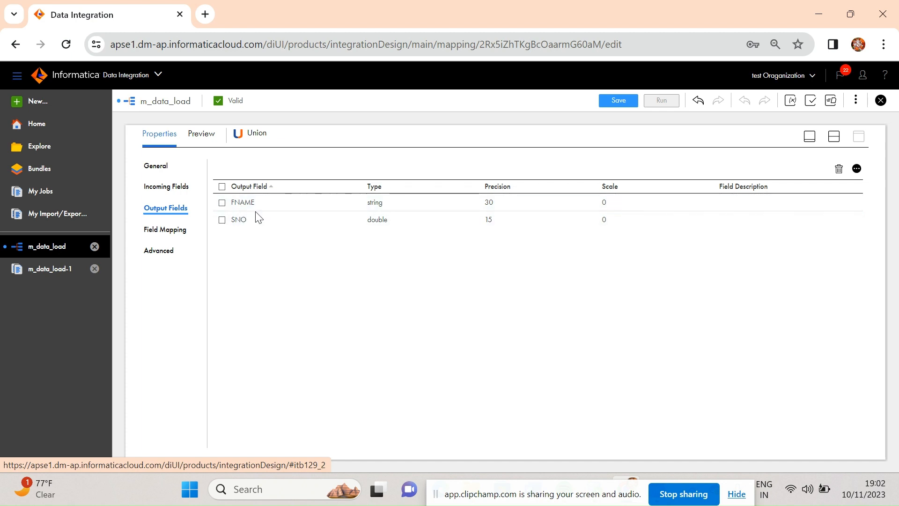
Examine the Union's field mapping for the Input1 group and the available input groups
{"action": "left_click", "coordinate": [166, 229]}
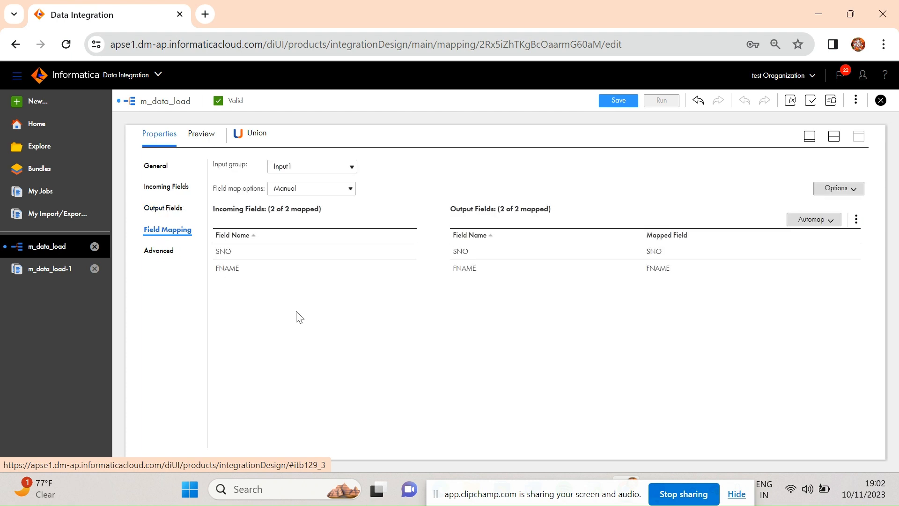
{"action": "left_click", "coordinate": [352, 167]}
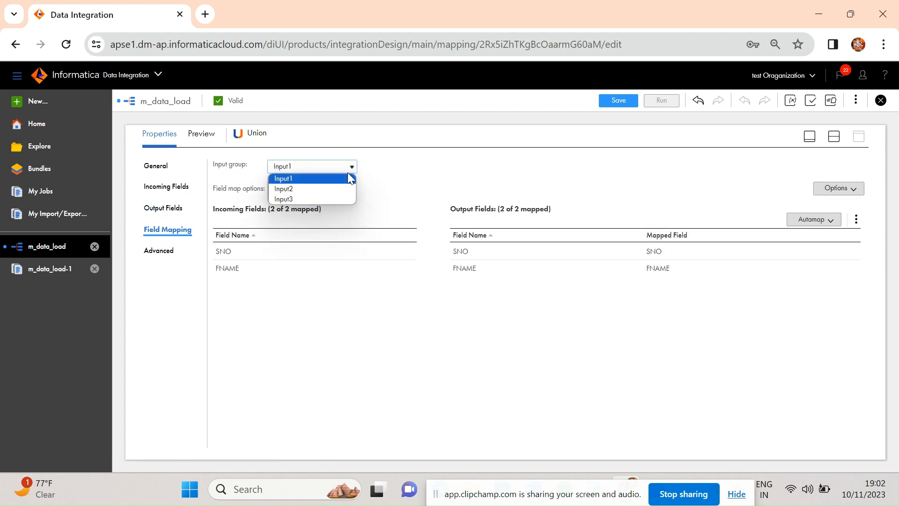
{"action": "left_click", "coordinate": [406, 164]}
{"action": "left_click_drag", "start_coordinate": [404, 159], "coordinate": [356, 168]}
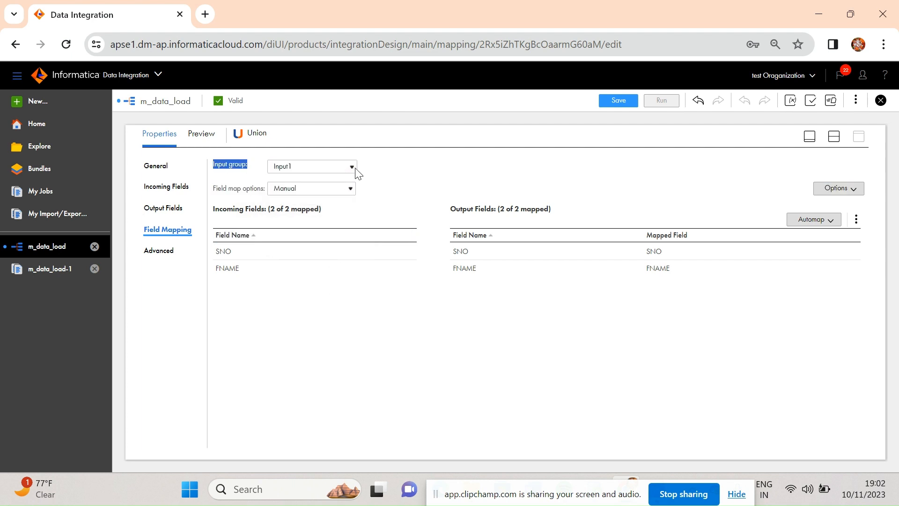
{"action": "left_click", "coordinate": [355, 168]}
{"action": "left_click", "coordinate": [332, 180]}
Show the Union's field mapping for the Input2 group and view the Automap options without applying any
{"action": "left_click", "coordinate": [350, 167]}
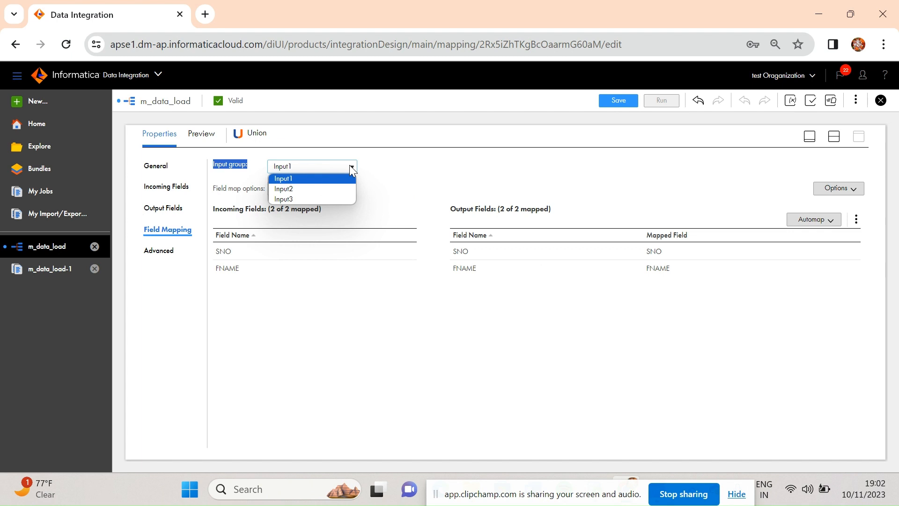
{"action": "left_click", "coordinate": [328, 189]}
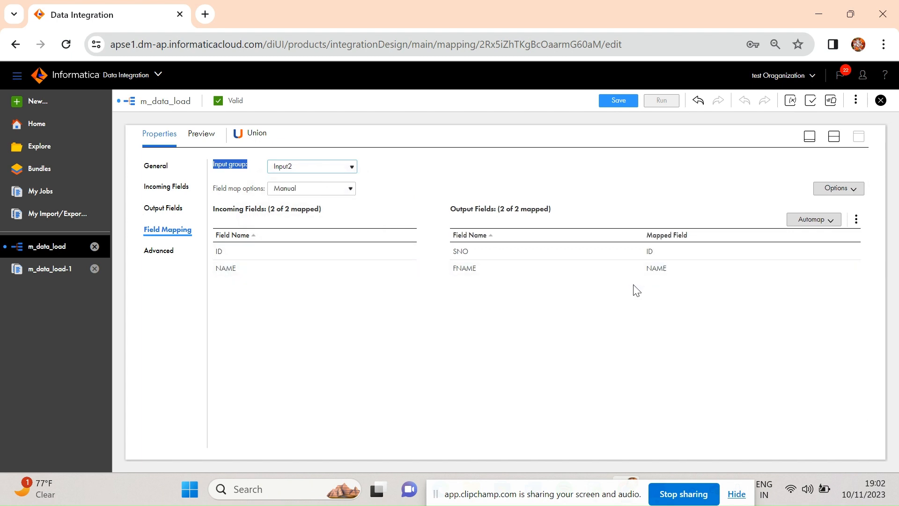
{"action": "left_click", "coordinate": [827, 220]}
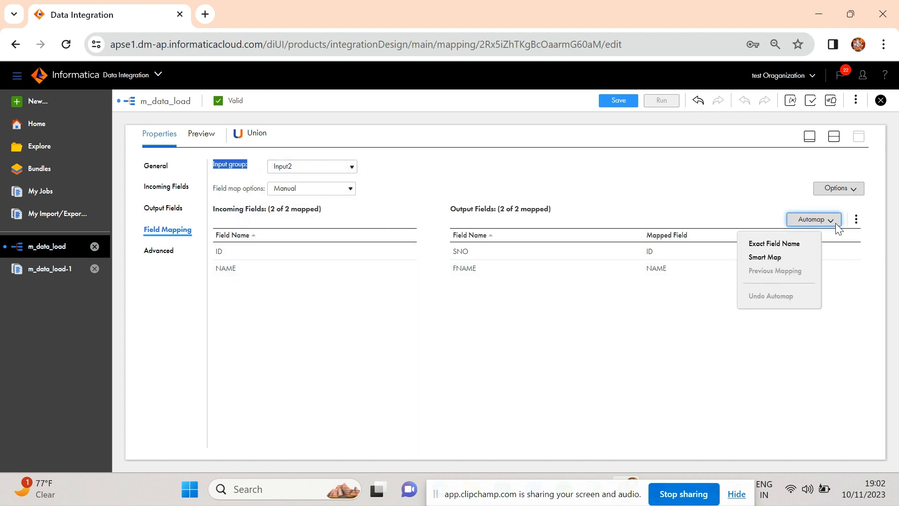
{"action": "left_click", "coordinate": [513, 367]}
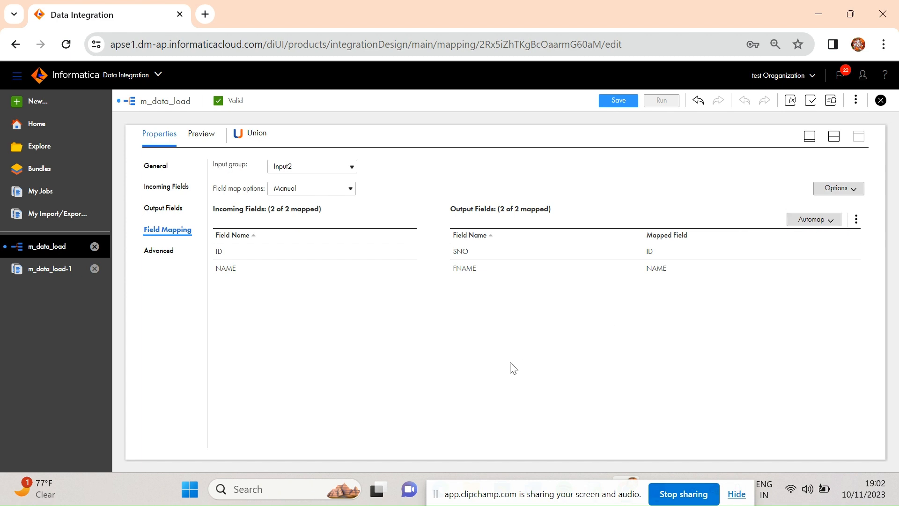
Show the Union's field mapping for the Input3 group and return to the mapping's design canvas
{"action": "left_click", "coordinate": [351, 168]}
{"action": "left_click", "coordinate": [319, 199]}
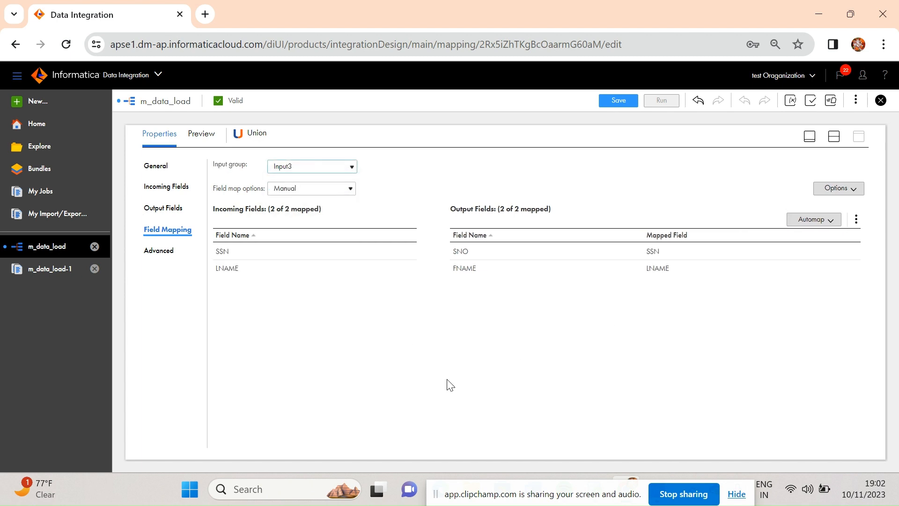
{"action": "left_click", "coordinate": [809, 137]}
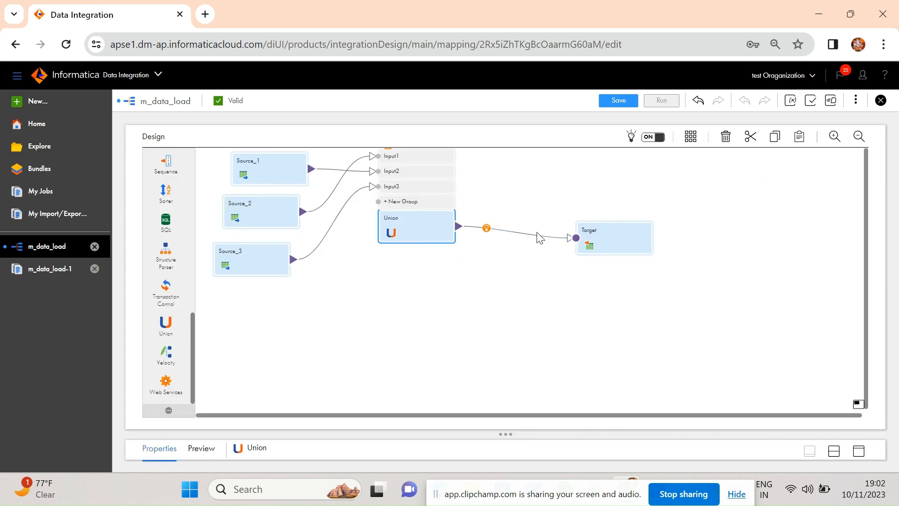
Examine the Target transformation's incoming fields, target object settings and field mapping
{"action": "left_click", "coordinate": [602, 233]}
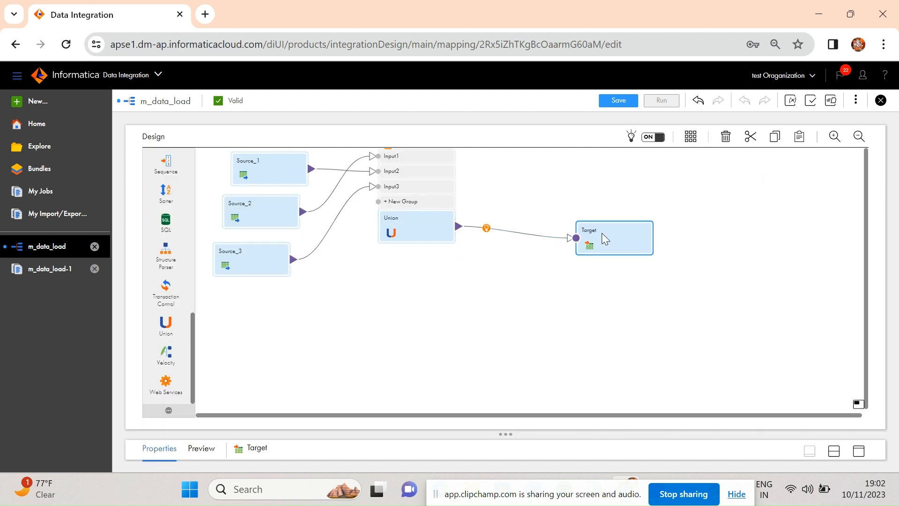
{"action": "left_click", "coordinate": [858, 451]}
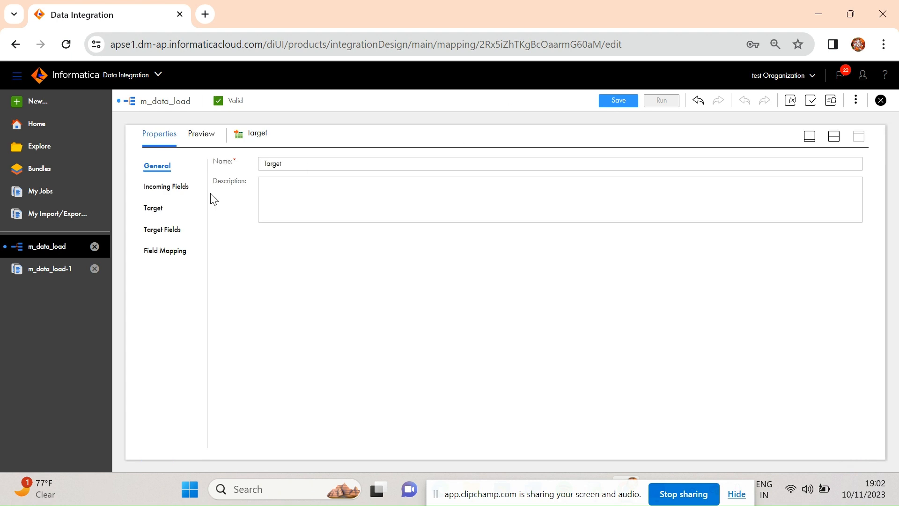
{"action": "left_click", "coordinate": [169, 192]}
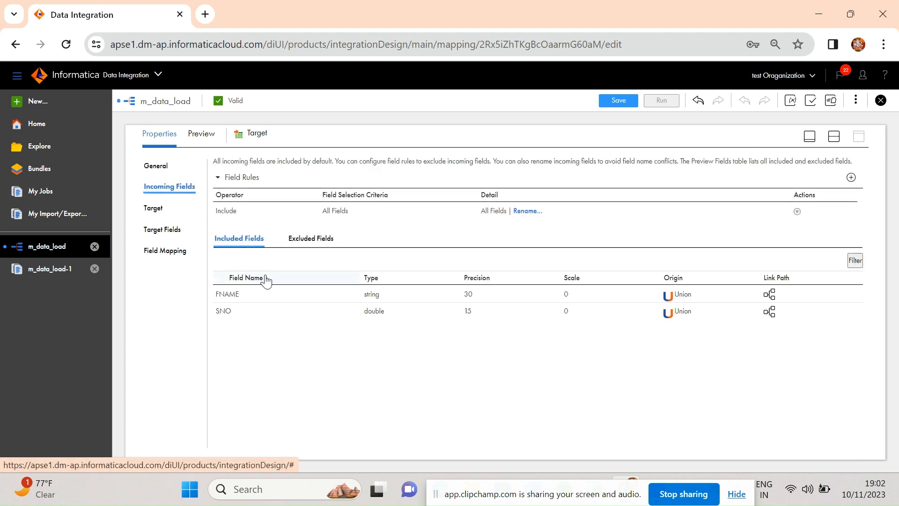
{"action": "left_click", "coordinate": [159, 214]}
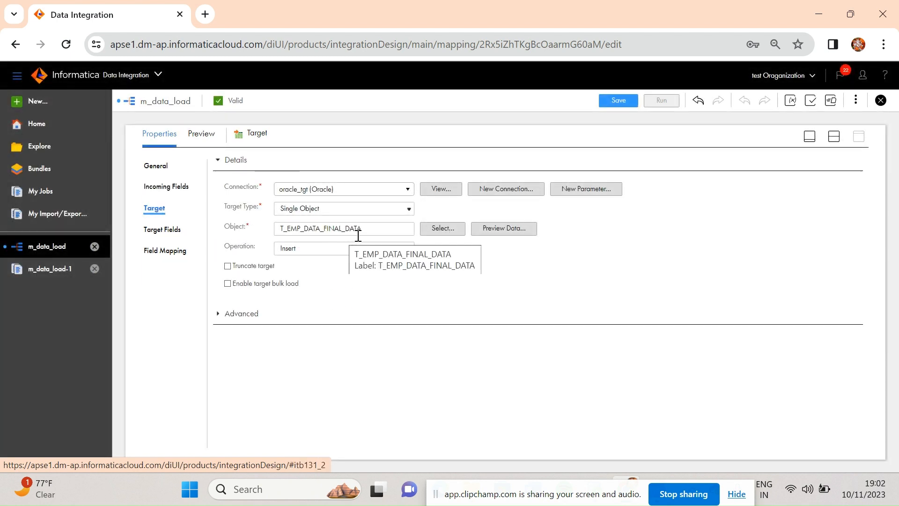
{"action": "left_click", "coordinate": [163, 253]}
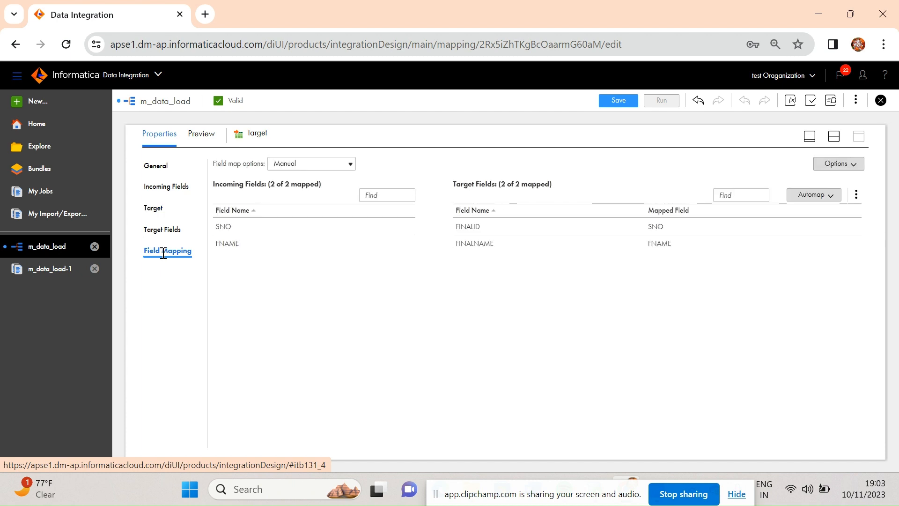
Validate the m_data_load mapping, then run it on the DESKTOP-2ET3C3E runtime environment, accepting that its changes are saved
{"action": "left_click", "coordinate": [811, 102]}
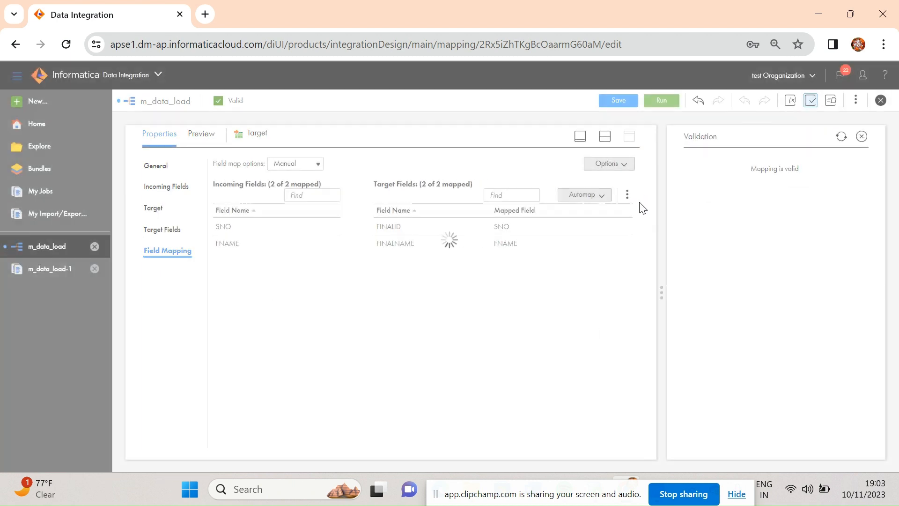
{"action": "left_click", "coordinate": [662, 100]}
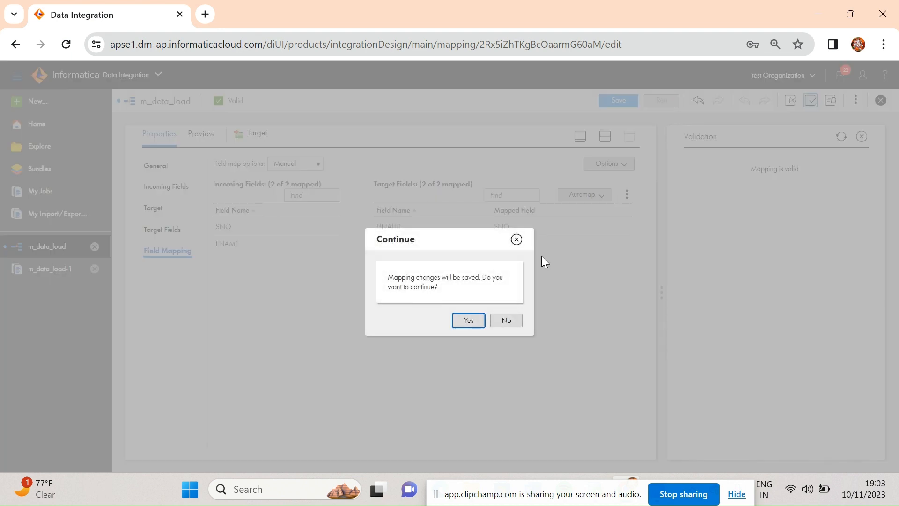
{"action": "left_click", "coordinate": [469, 322]}
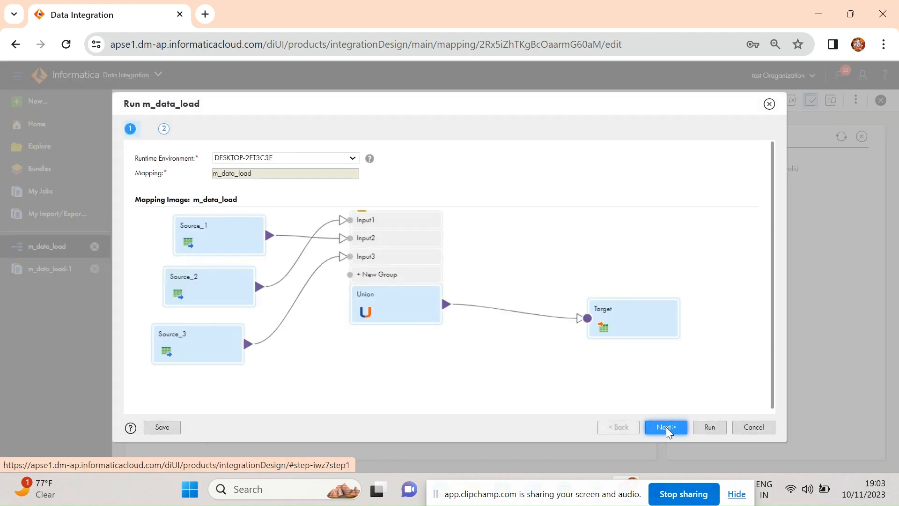
{"action": "left_click", "coordinate": [707, 427]}
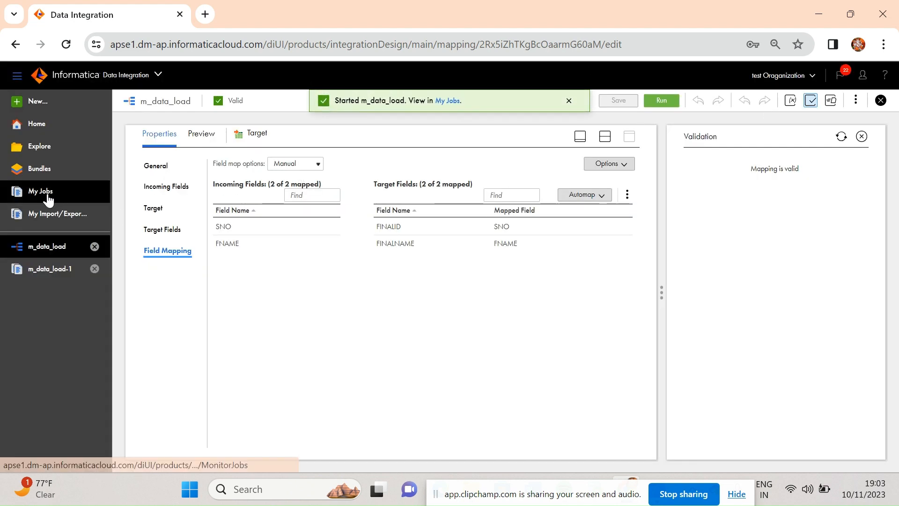
Monitor the m_data_load-2 run in My Jobs, refresh the job list and open the run's details
{"action": "left_click", "coordinate": [46, 196]}
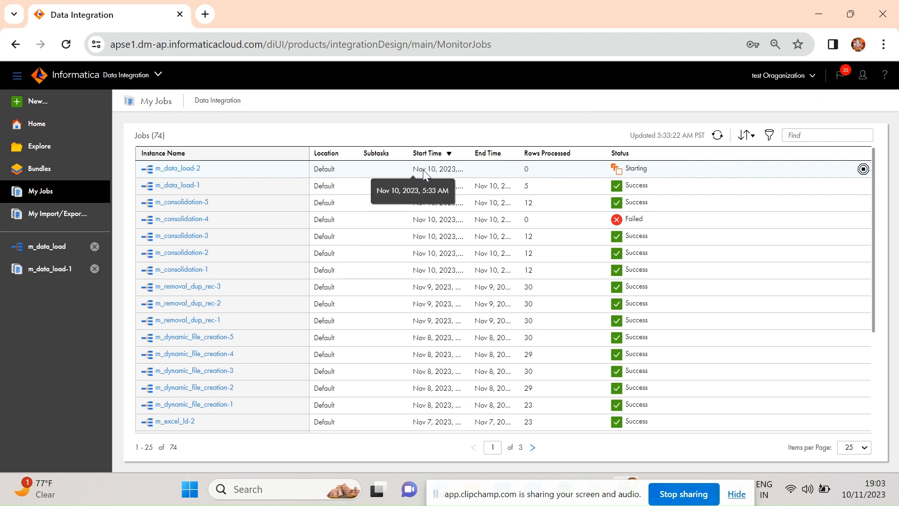
{"action": "left_click", "coordinate": [183, 171]}
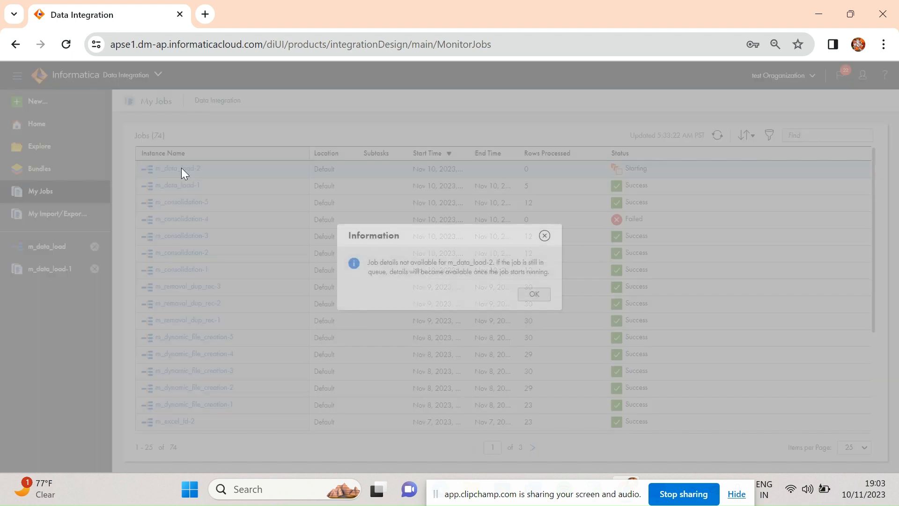
{"action": "left_click", "coordinate": [535, 295]}
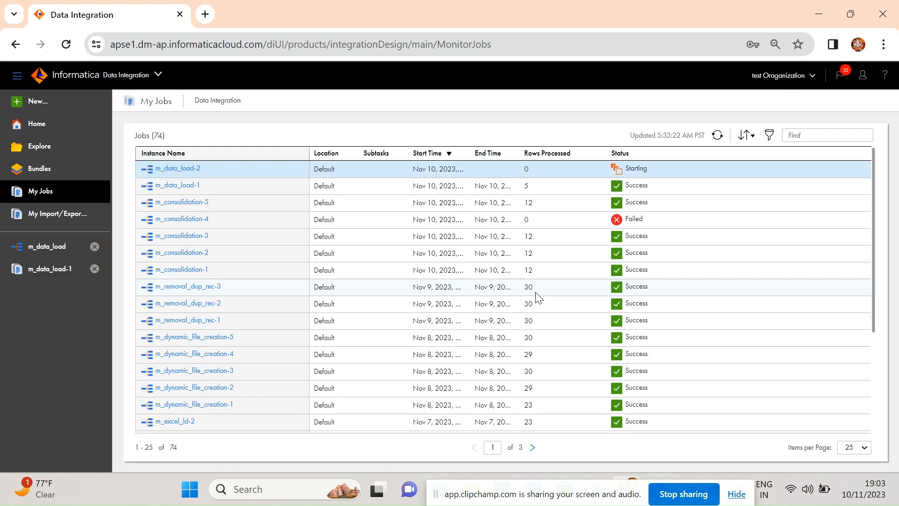
{"action": "left_click", "coordinate": [717, 135]}
{"action": "left_click", "coordinate": [717, 136]}
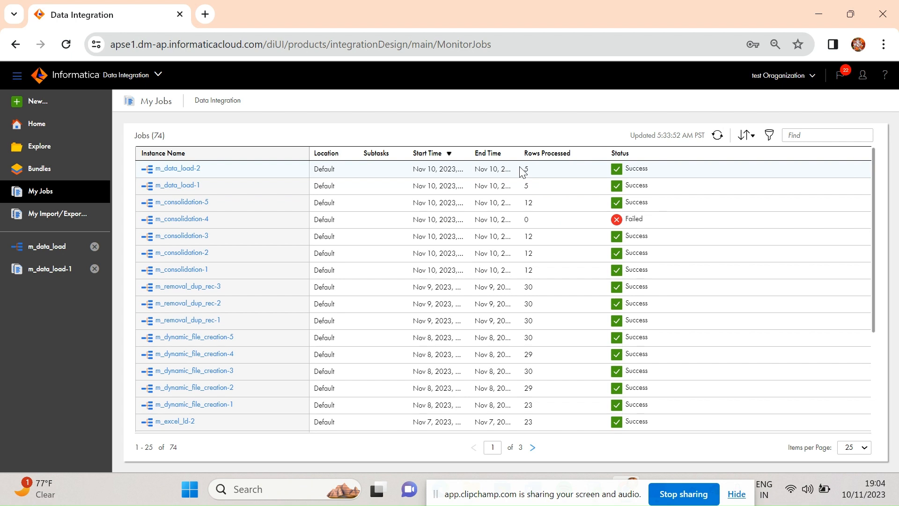
{"action": "left_click", "coordinate": [186, 168]}
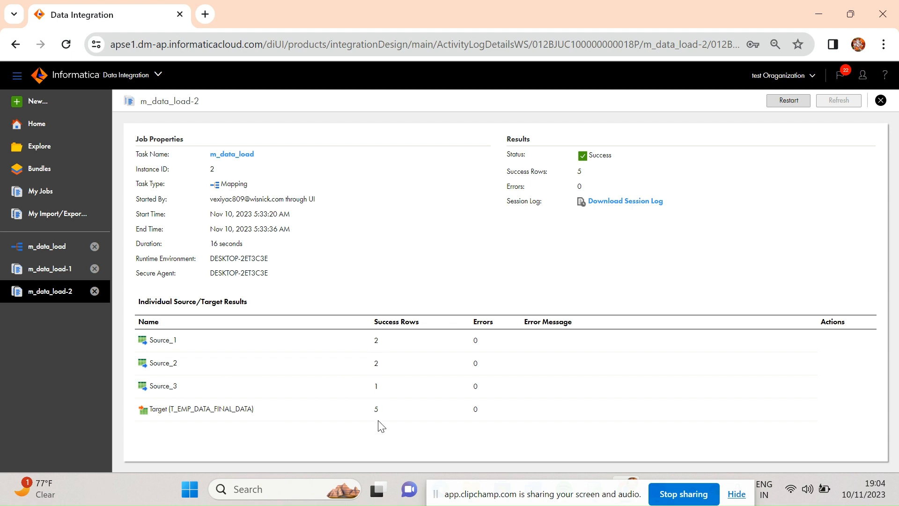
Switch to Oracle SQL Developer and run the select query on T_EMP_DATA_FINAL_DATA to check the loaded rows
{"action": "double_click", "coordinate": [598, 266]}
{"action": "left_click_drag", "start_coordinate": [617, 499], "coordinate": [708, 324]}
{"action": "left_click", "coordinate": [595, 489]}
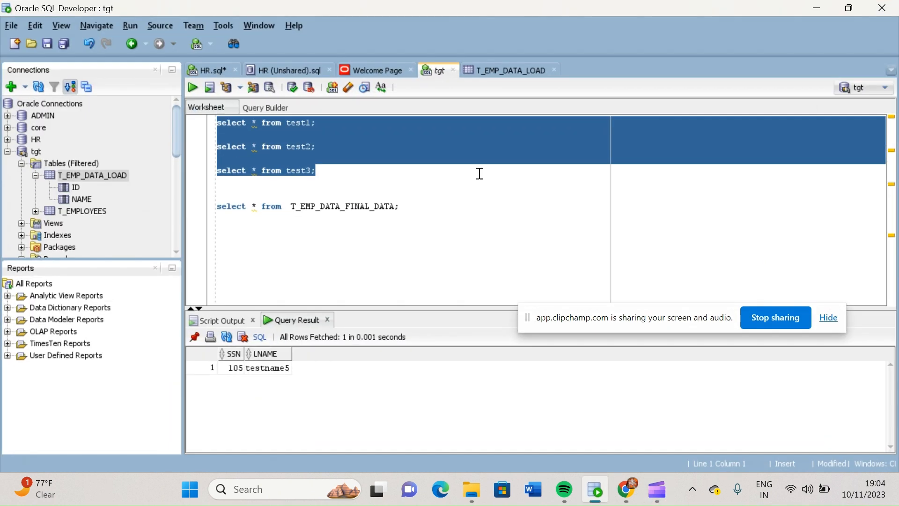
{"action": "left_click", "coordinate": [421, 206]}
{"action": "triple_click", "coordinate": [422, 206]}
{"action": "left_click", "coordinate": [421, 207]}
{"action": "key", "text": "ctrl+Return"}
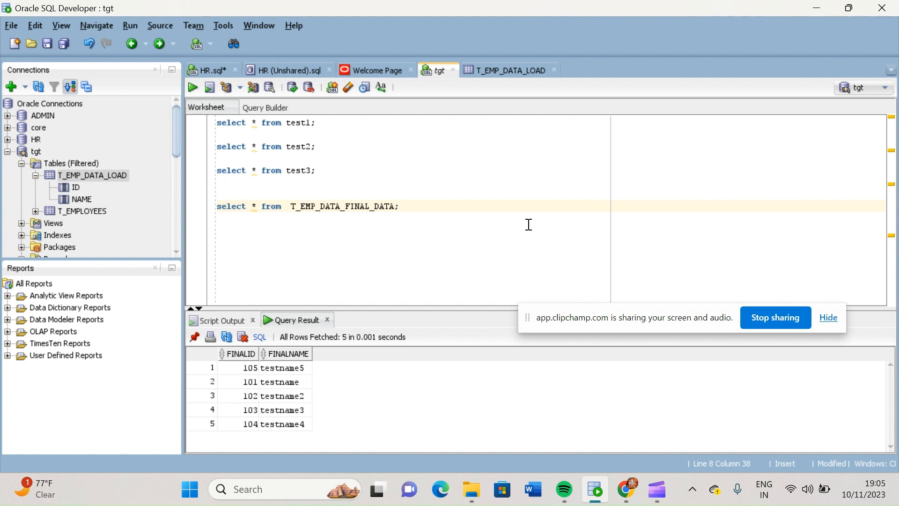
Switch back to Data Integration in the browser and reopen the m_data_load mapping's design canvas from the job details
{"action": "left_click", "coordinate": [627, 489]}
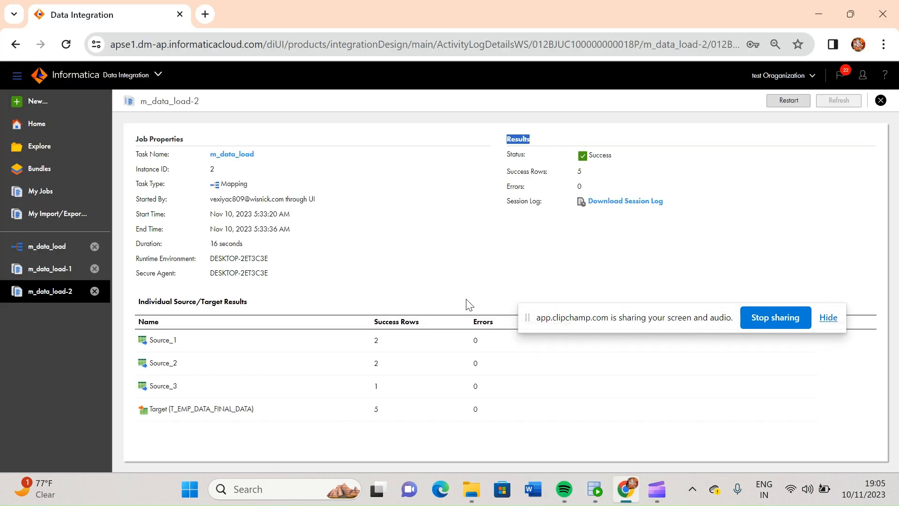
{"action": "left_click", "coordinate": [239, 155]}
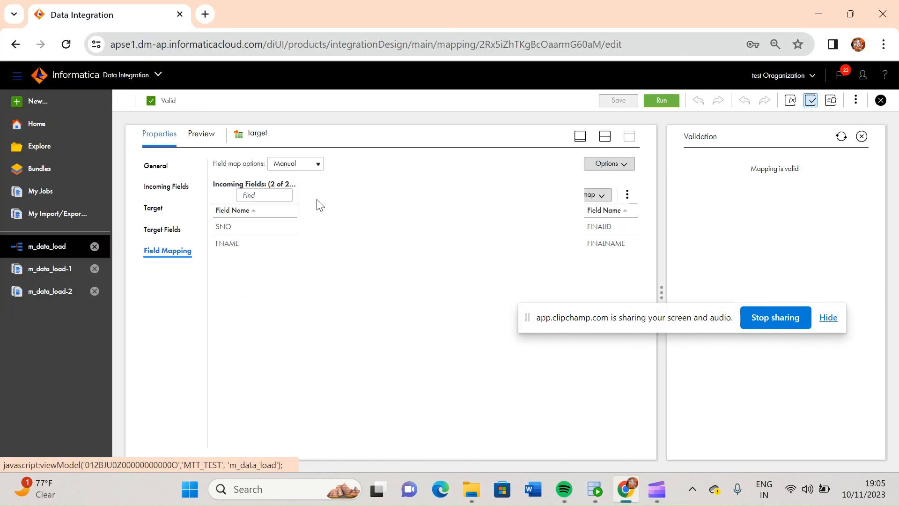
{"action": "left_click", "coordinate": [580, 137]}
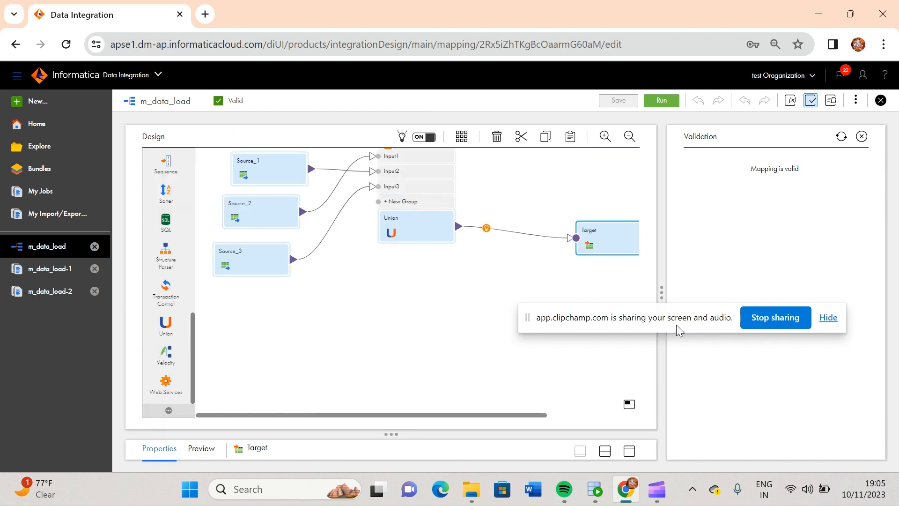
{"action": "left_click", "coordinate": [668, 310]}
{"action": "left_click_drag", "start_coordinate": [668, 312], "coordinate": [724, 344]}
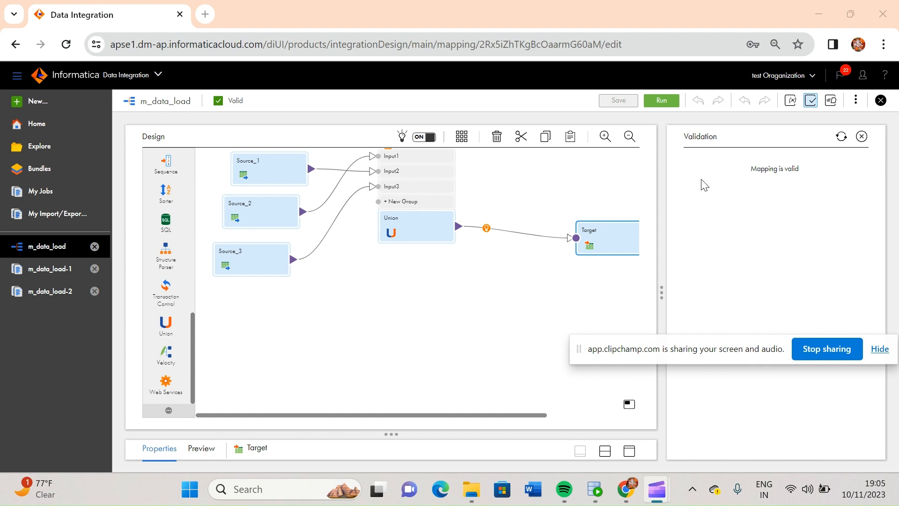
{"action": "left_click", "coordinate": [663, 99]}
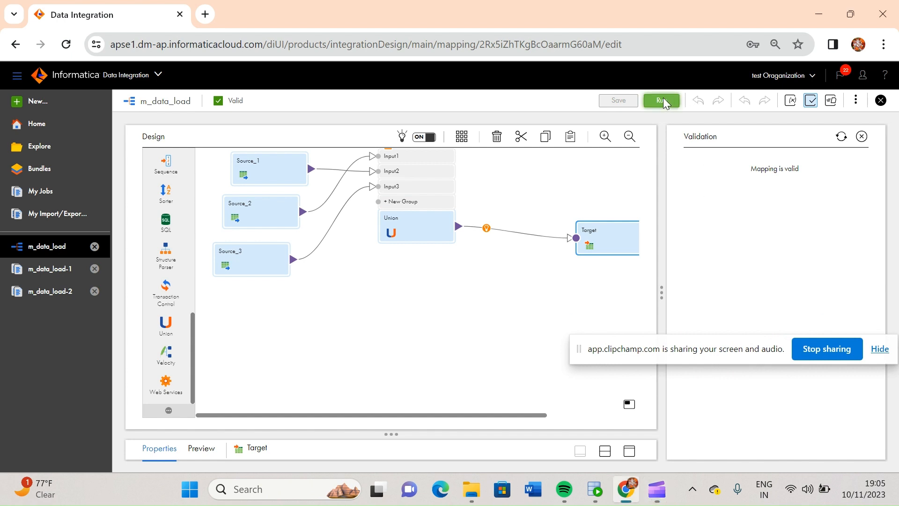